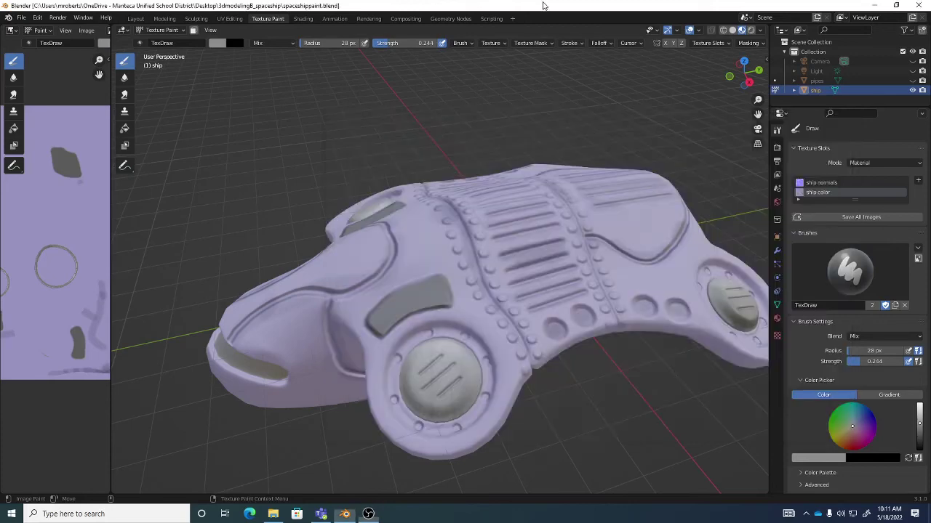
- Set the texture paint brush's blending mode to Multiply
{"action": "left_click_drag", "start_coordinate": [615, 342], "coordinate": [557, 305]}
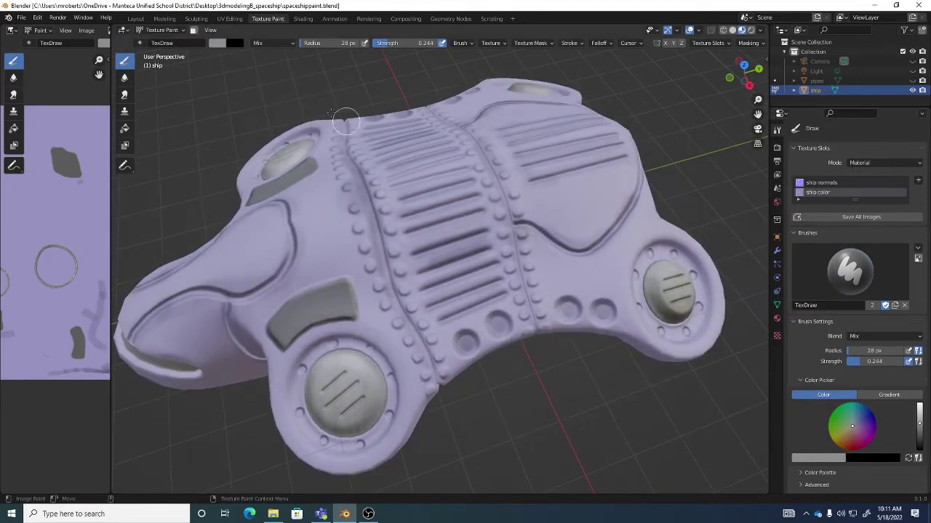
{"action": "left_click", "coordinate": [267, 43]}
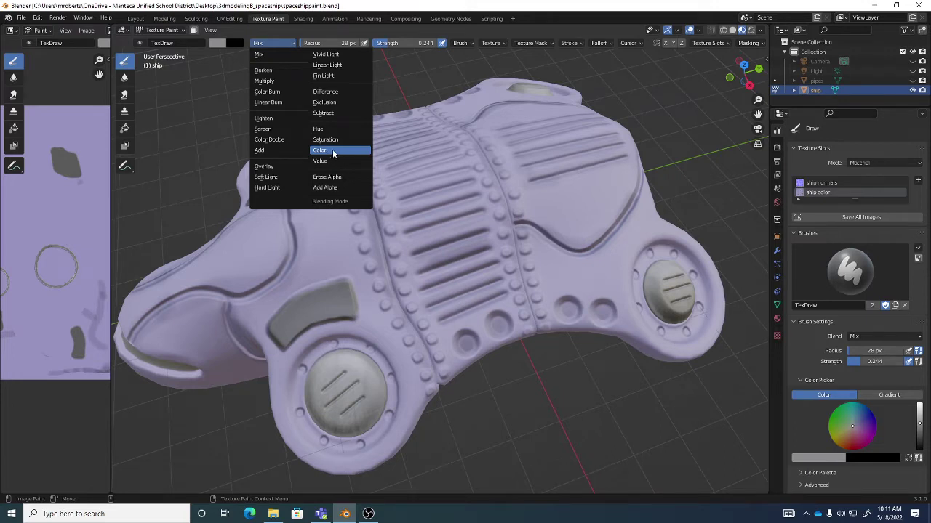
{"action": "left_click", "coordinate": [264, 81]}
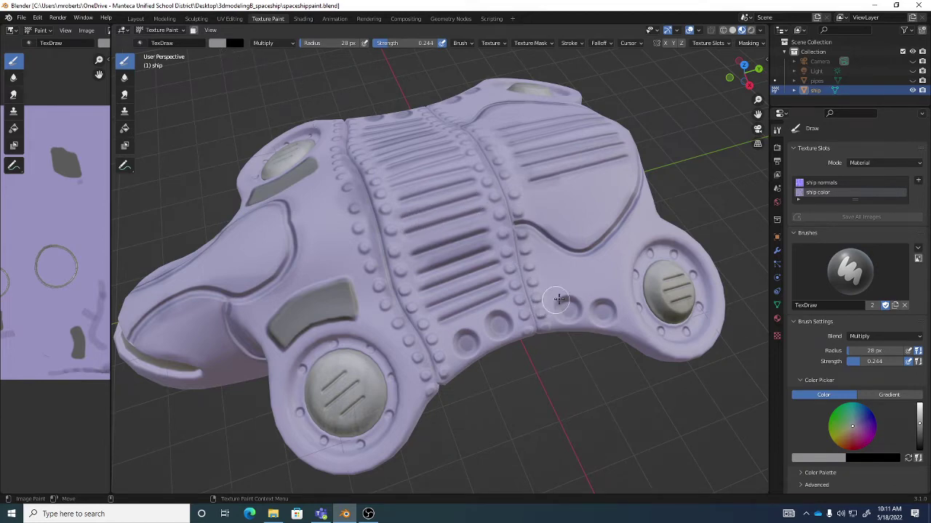
- Paint dark shading strokes along the panel seams on the ship's underside and rear using the Multiply brush
{"action": "scroll", "coordinate": [623, 291], "scroll_direction": "up", "scroll_amount": 3}
{"action": "scroll", "coordinate": [574, 272], "scroll_direction": "down", "scroll_amount": 5}
{"action": "left_click_drag", "start_coordinate": [574, 272], "coordinate": [528, 272]}
{"action": "scroll", "coordinate": [528, 271], "scroll_direction": "up", "scroll_amount": 6}
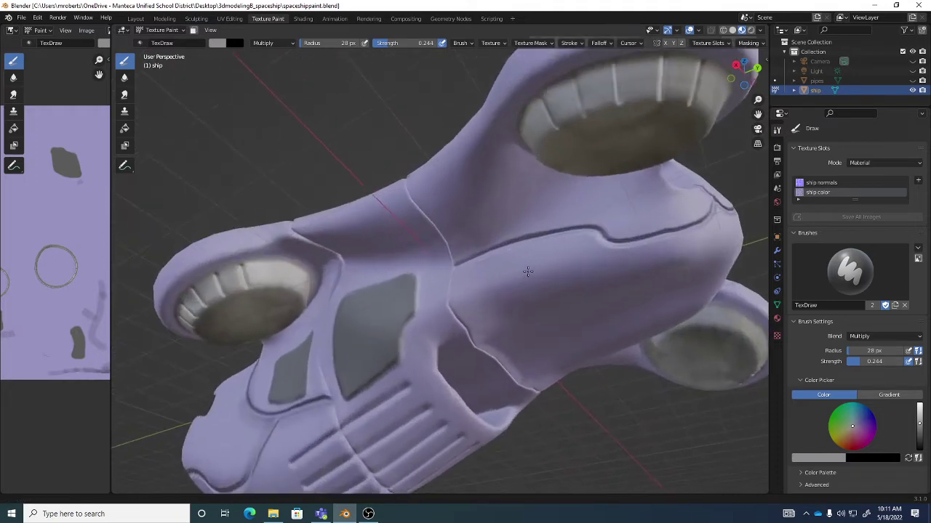
{"action": "left_click_drag", "start_coordinate": [426, 217], "coordinate": [445, 304]}
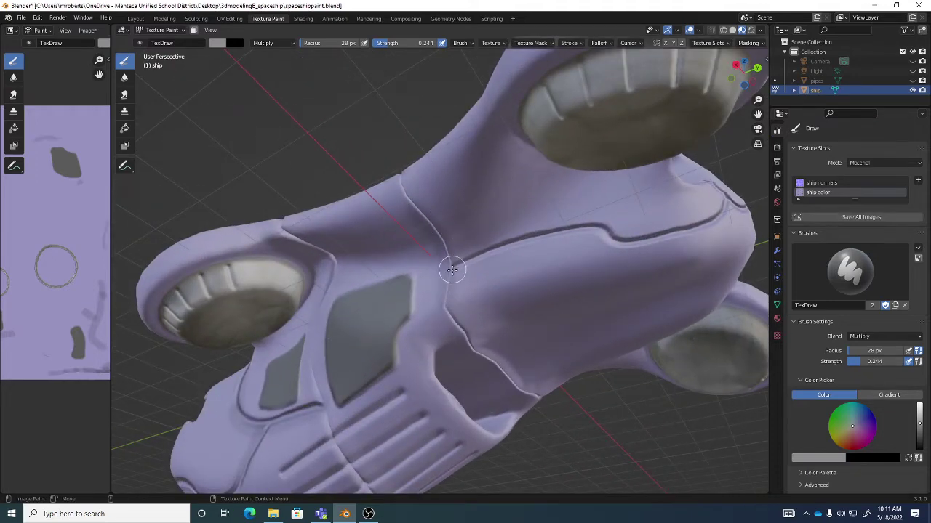
{"action": "mouse_move", "coordinate": [452, 270]}
{"action": "left_mouse_down"}
{"action": "mouse_move", "coordinate": [604, 233]}
{"action": "mouse_move", "coordinate": [503, 244]}
{"action": "mouse_move", "coordinate": [460, 264]}
{"action": "mouse_move", "coordinate": [449, 281]}
{"action": "mouse_move", "coordinate": [469, 336]}
{"action": "left_mouse_up"}
{"action": "left_click_drag", "start_coordinate": [509, 313], "coordinate": [487, 291]}
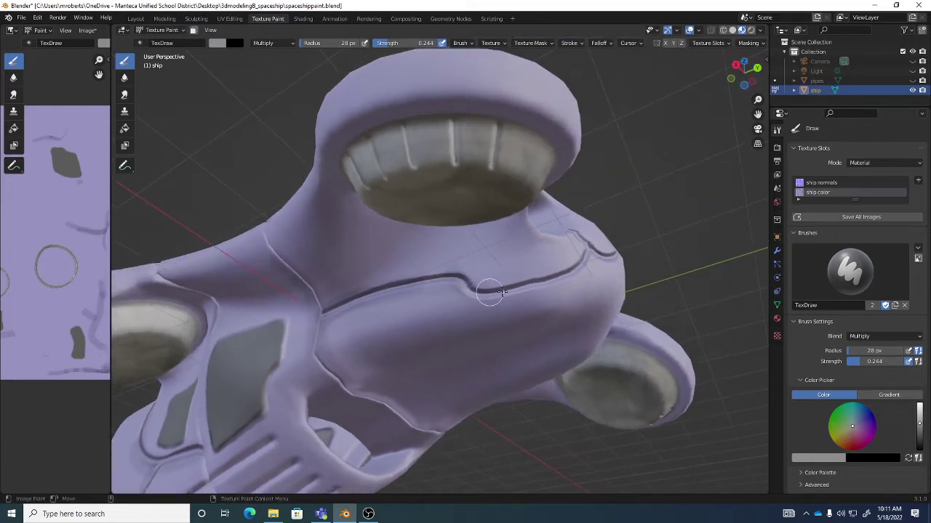
{"action": "left_click_drag", "start_coordinate": [560, 270], "coordinate": [546, 272]}
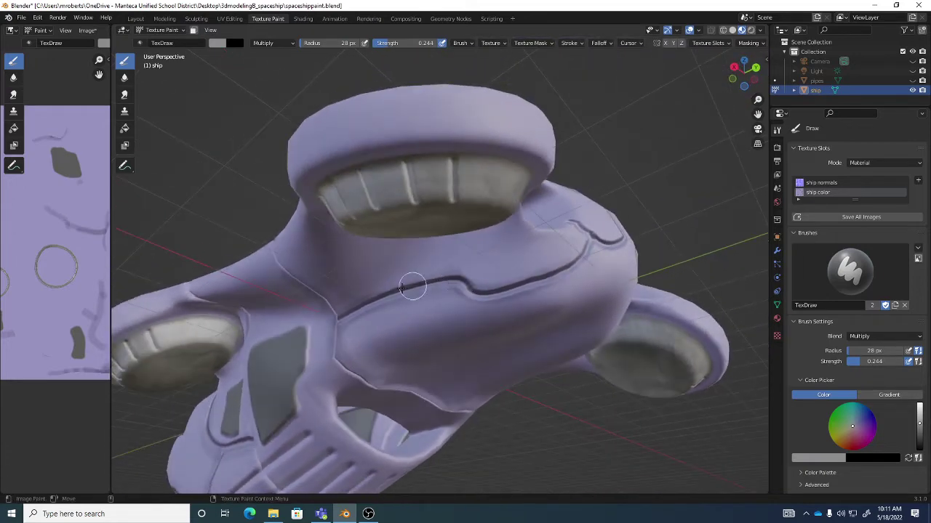
{"action": "mouse_move", "coordinate": [411, 287]}
{"action": "left_mouse_down"}
{"action": "mouse_move", "coordinate": [544, 270]}
{"action": "mouse_move", "coordinate": [578, 225]}
{"action": "mouse_move", "coordinate": [586, 243]}
{"action": "mouse_move", "coordinate": [560, 245]}
{"action": "mouse_move", "coordinate": [597, 200]}
{"action": "mouse_move", "coordinate": [588, 177]}
{"action": "mouse_move", "coordinate": [572, 263]}
{"action": "left_mouse_up"}
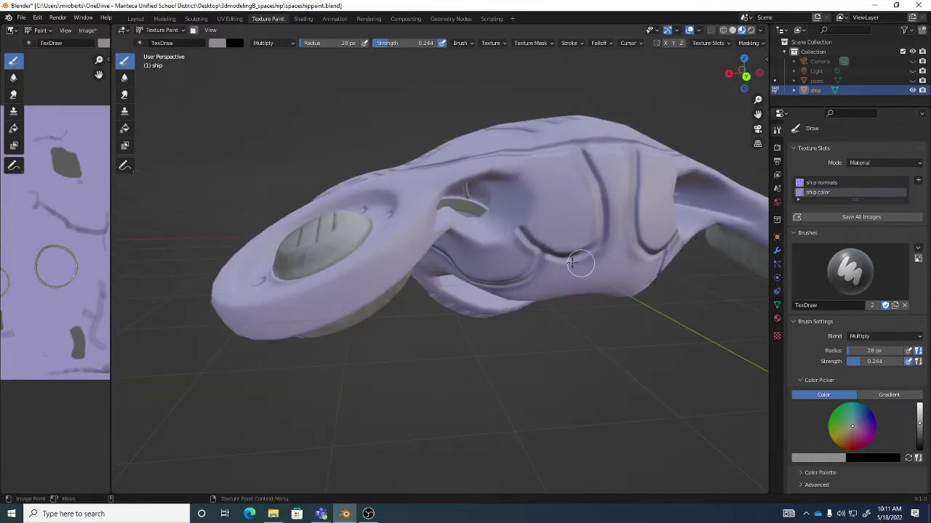
{"action": "mouse_move", "coordinate": [528, 193]}
{"action": "left_mouse_down"}
{"action": "mouse_move", "coordinate": [538, 160]}
{"action": "mouse_move", "coordinate": [561, 169]}
{"action": "mouse_move", "coordinate": [535, 181]}
{"action": "mouse_move", "coordinate": [587, 166]}
{"action": "mouse_move", "coordinate": [552, 196]}
{"action": "mouse_move", "coordinate": [560, 200]}
{"action": "left_mouse_up"}
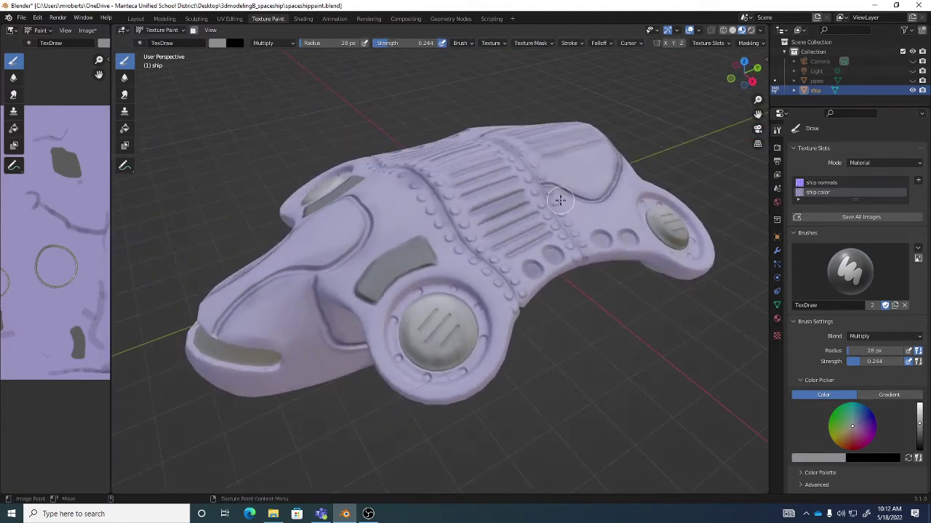
- Set the paint brush's blending mode back to Mix
{"action": "left_click", "coordinate": [272, 45]}
{"action": "mouse_move", "coordinate": [434, 343]}
{"action": "left_mouse_down"}
{"action": "mouse_move", "coordinate": [458, 319]}
{"action": "mouse_move", "coordinate": [510, 304]}
{"action": "left_mouse_up"}
{"action": "left_click", "coordinate": [273, 44]}
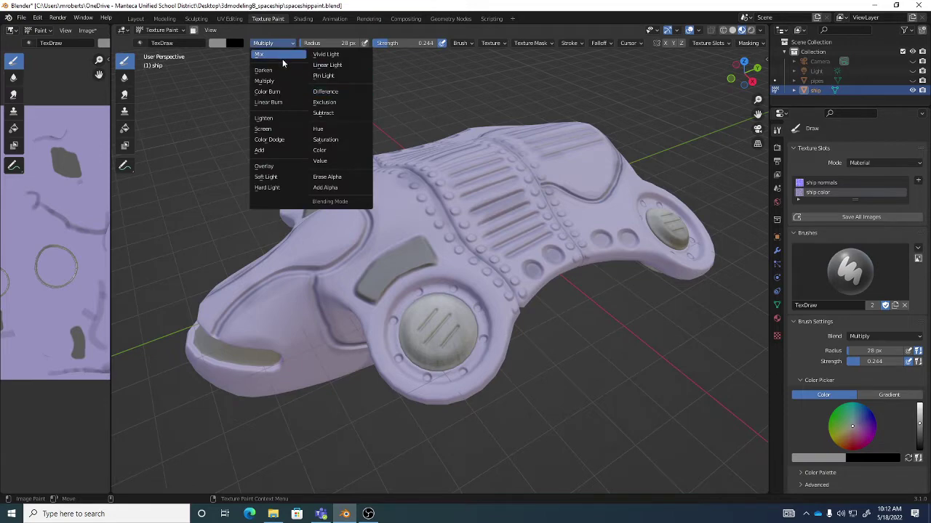
{"action": "left_click", "coordinate": [278, 53]}
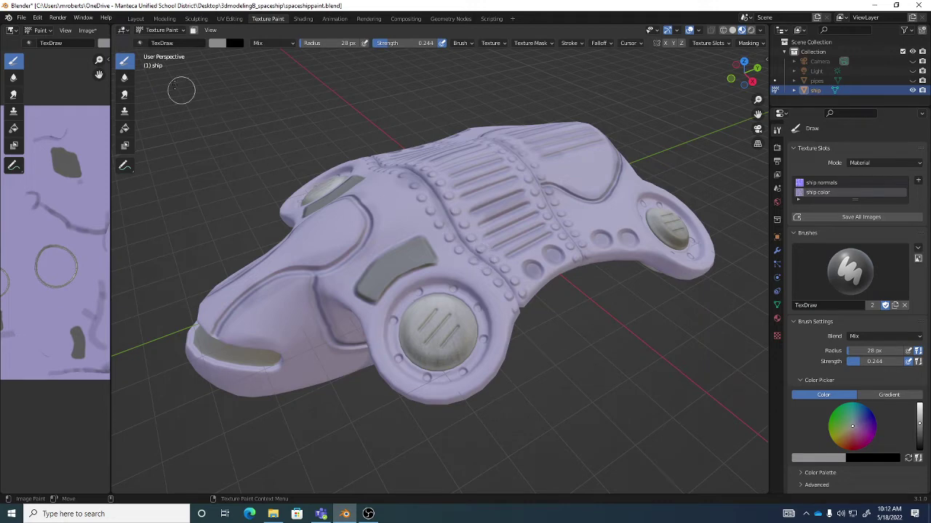
- Save the painted ship color image and the Blender file
{"action": "left_click", "coordinate": [87, 30]}
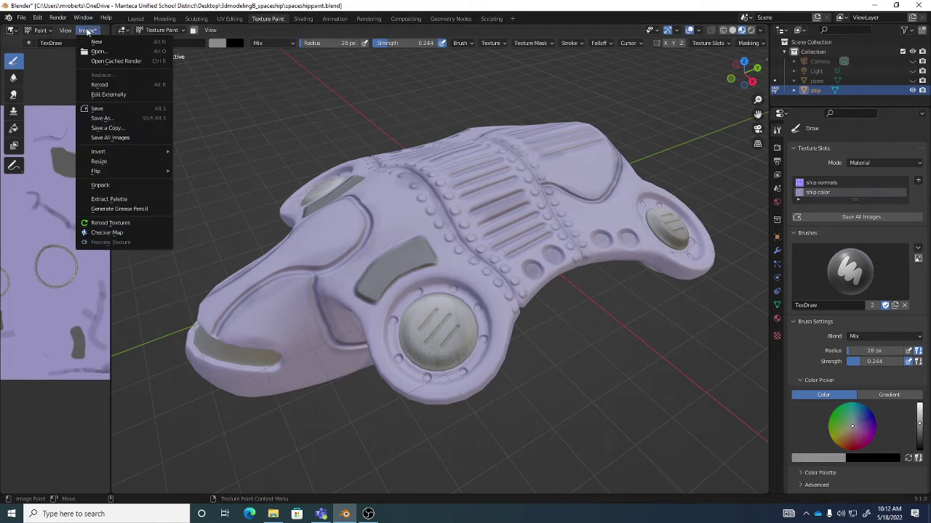
{"action": "left_click", "coordinate": [101, 109]}
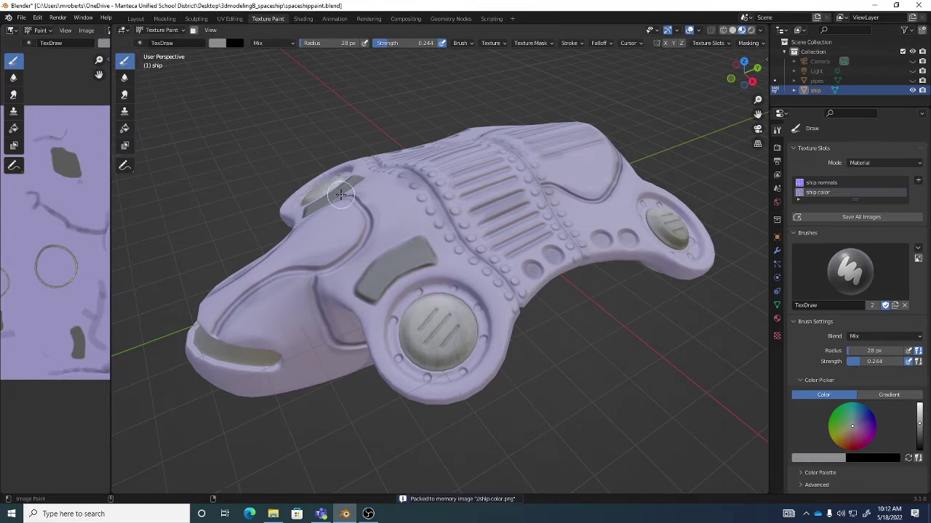
{"action": "key", "text": "ctrl+s"}
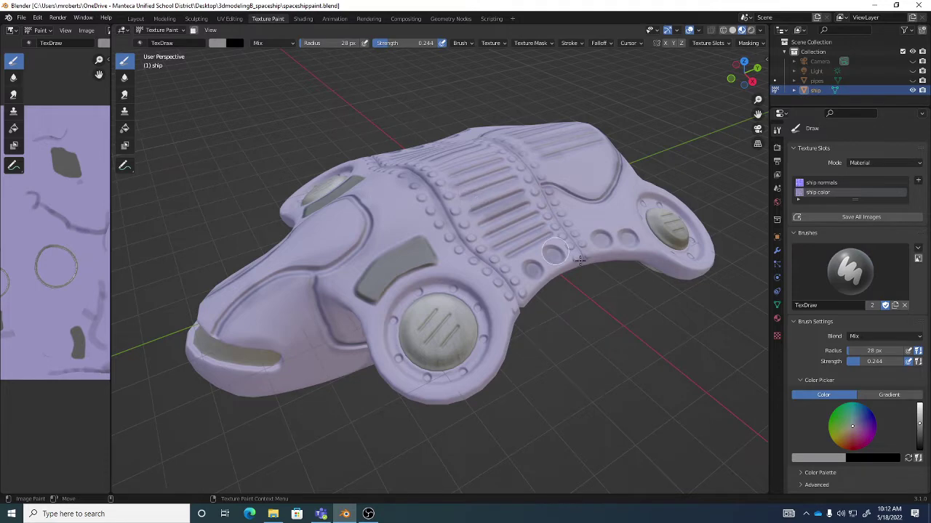
- Set the Metallic value of the ship material's Principled BSDF to 0.724
{"action": "left_click", "coordinate": [776, 320]}
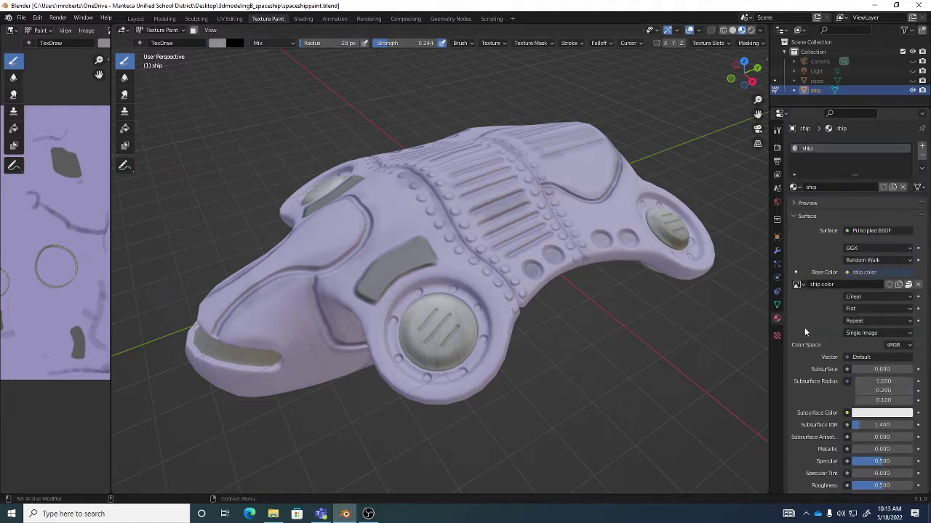
{"action": "scroll", "coordinate": [856, 271], "scroll_direction": "down", "scroll_amount": 2}
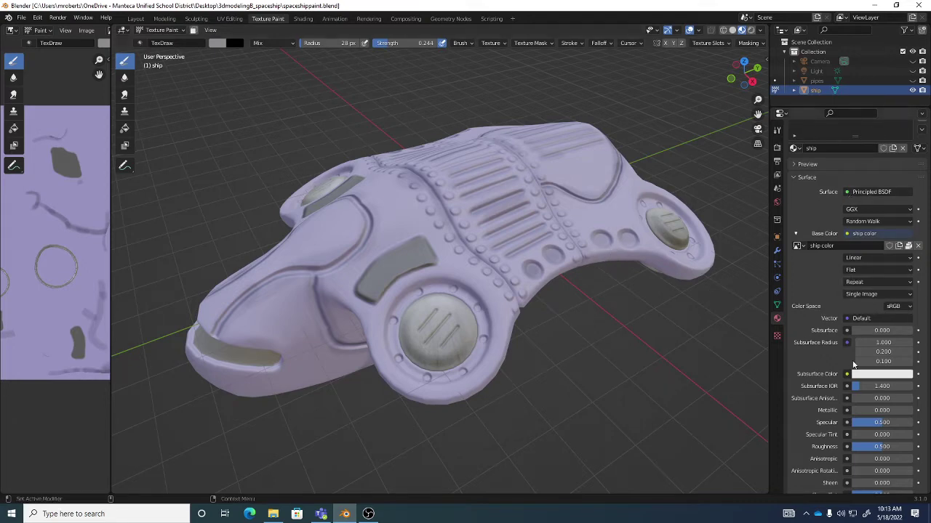
{"action": "left_click", "coordinate": [303, 19]}
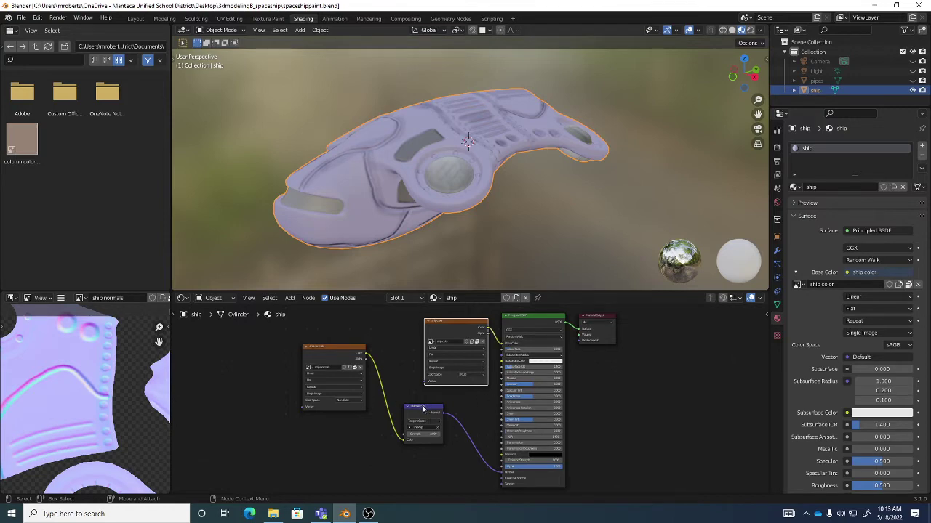
{"action": "left_click", "coordinate": [267, 20]}
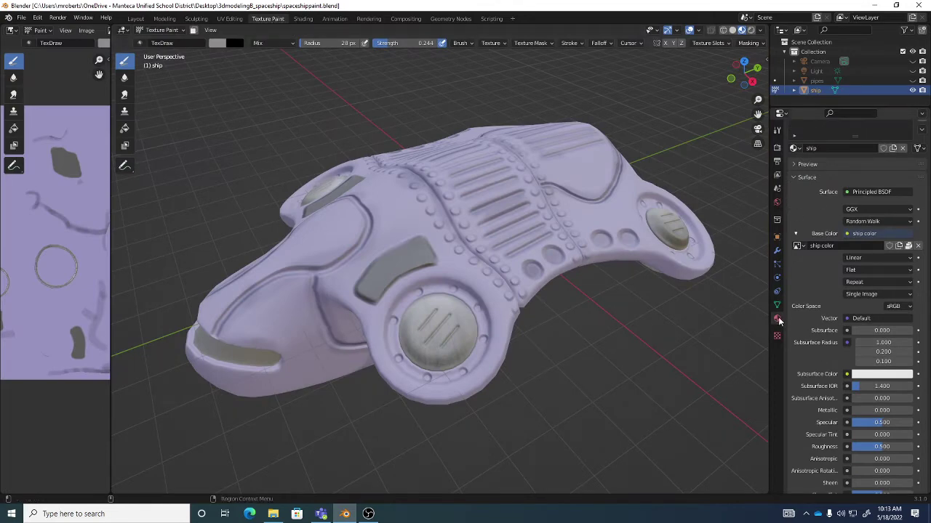
{"action": "scroll", "coordinate": [834, 282], "scroll_direction": "down", "scroll_amount": 3}
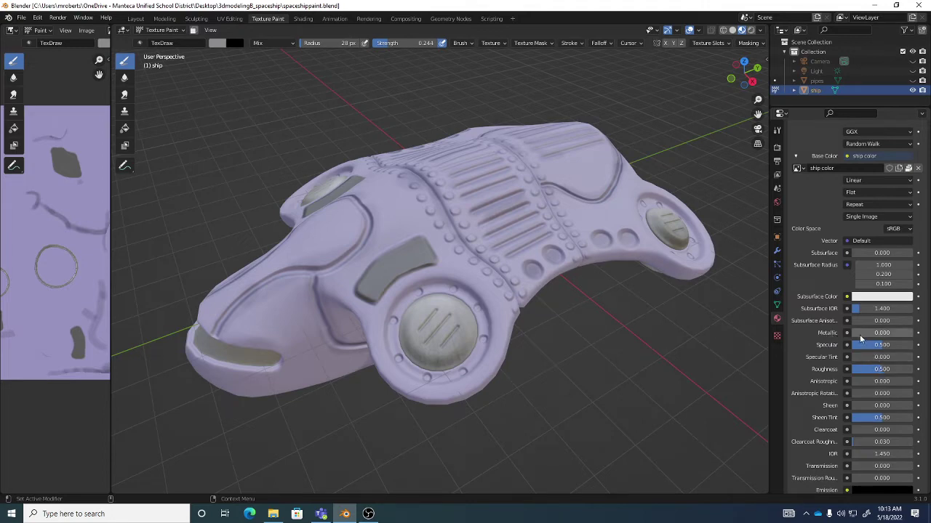
{"action": "mouse_move", "coordinate": [859, 334]}
{"action": "left_mouse_down"}
{"action": "mouse_move", "coordinate": [908, 334]}
{"action": "mouse_move", "coordinate": [895, 334]}
{"action": "left_mouse_up"}
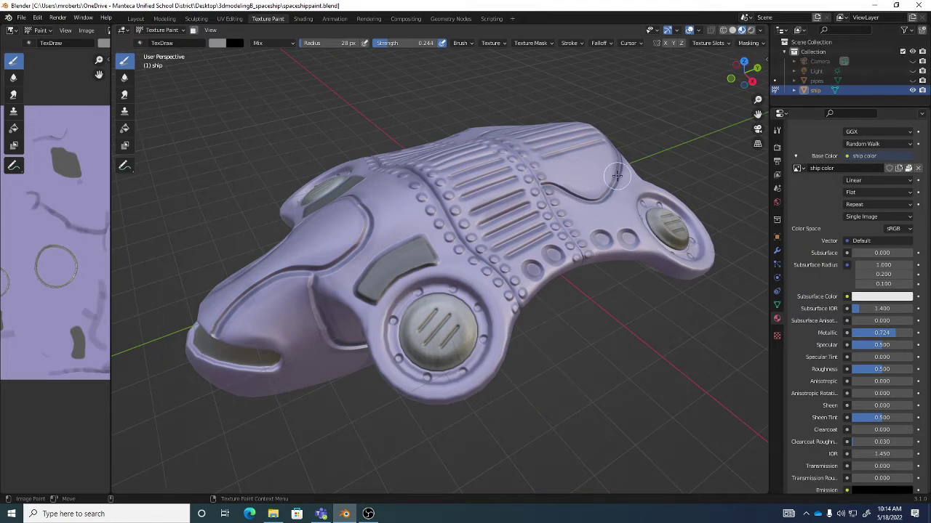
- Preview the ship in rendered shading with the scene light shown and hidden, and return to material preview
{"action": "mouse_move", "coordinate": [616, 175]}
{"action": "left_mouse_down"}
{"action": "mouse_move", "coordinate": [577, 187]}
{"action": "mouse_move", "coordinate": [559, 207]}
{"action": "mouse_move", "coordinate": [586, 204]}
{"action": "left_mouse_up"}
{"action": "left_click", "coordinate": [751, 31]}
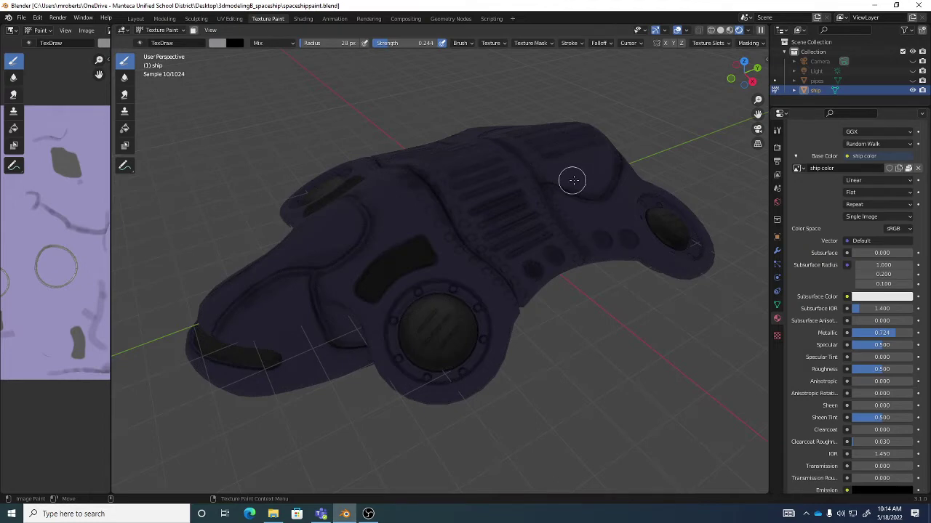
{"action": "left_click", "coordinate": [776, 146]}
{"action": "left_click", "coordinate": [912, 72]}
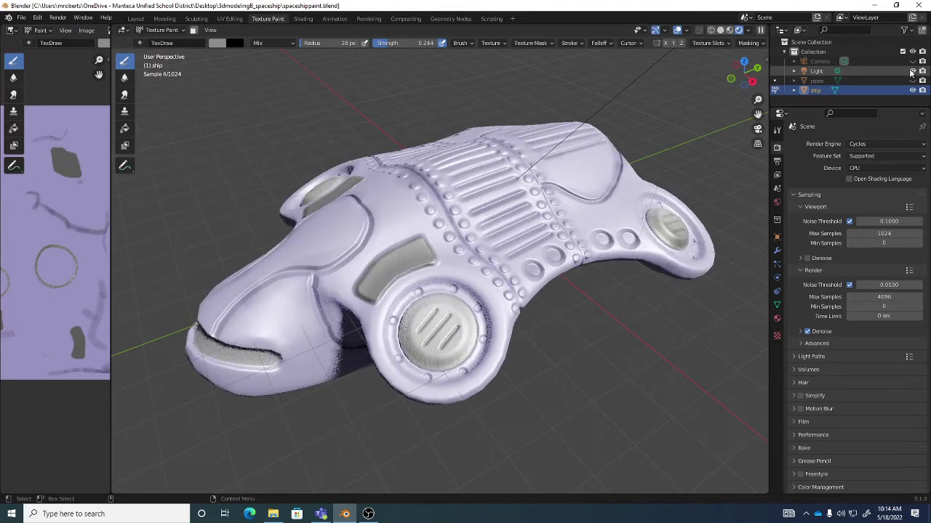
{"action": "left_click", "coordinate": [911, 71]}
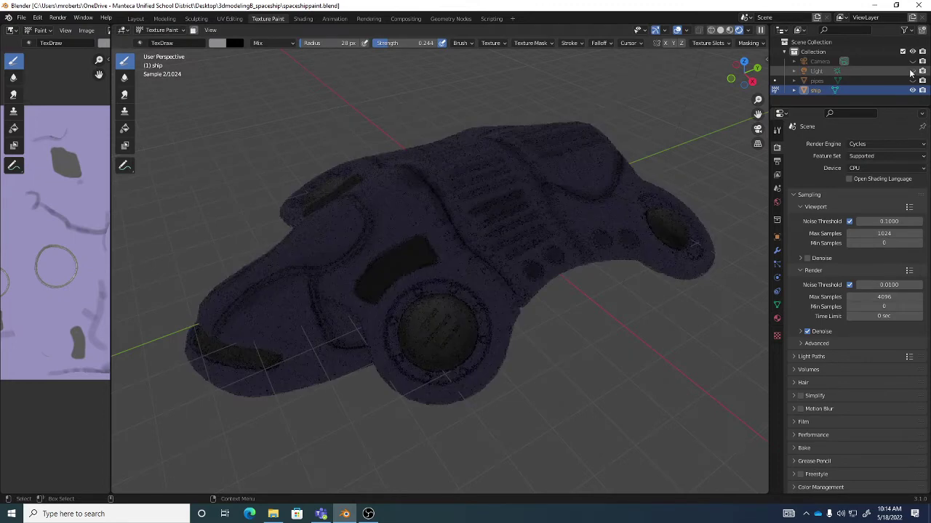
{"action": "left_click", "coordinate": [720, 30]}
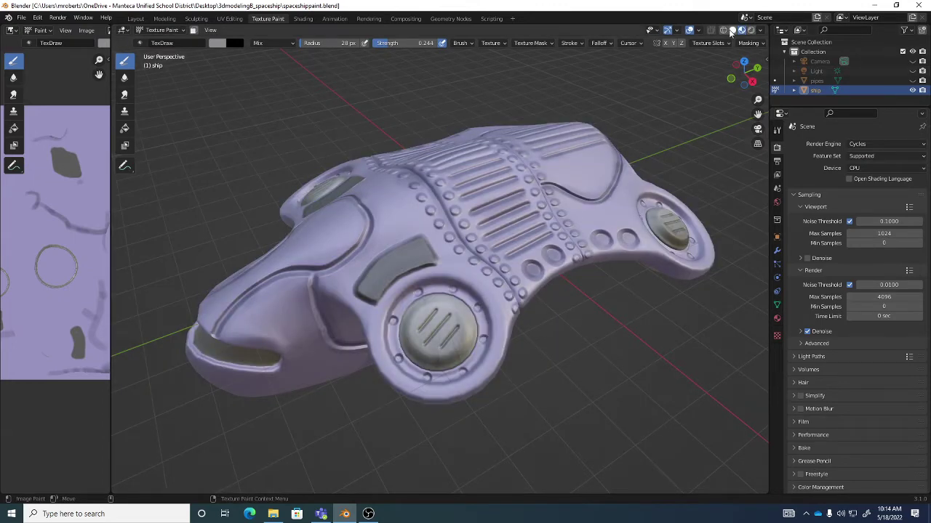
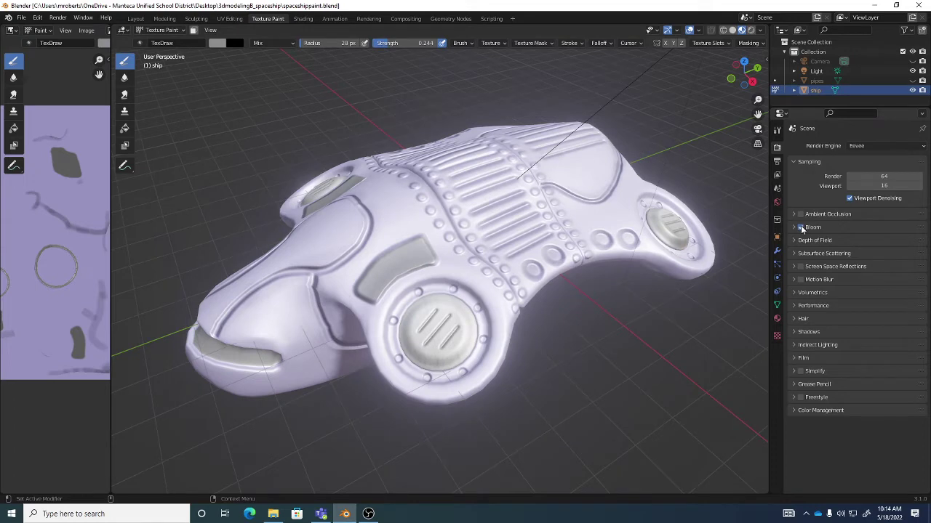
- Enable Bloom and Screen Space Reflections in the Eevee render settings, and hide the scene light
{"action": "left_click", "coordinate": [800, 227]}
{"action": "left_click", "coordinate": [800, 227]}
{"action": "left_click", "coordinate": [912, 71]}
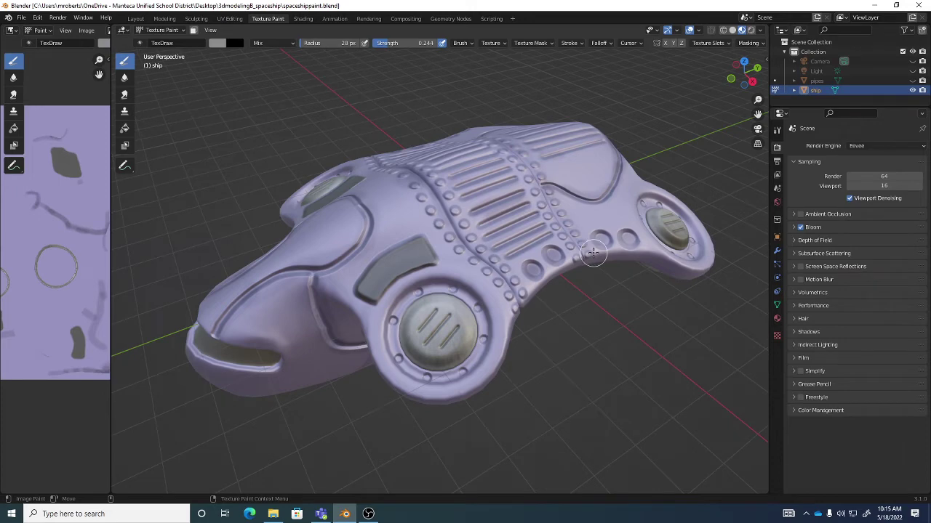
{"action": "left_click", "coordinate": [800, 267]}
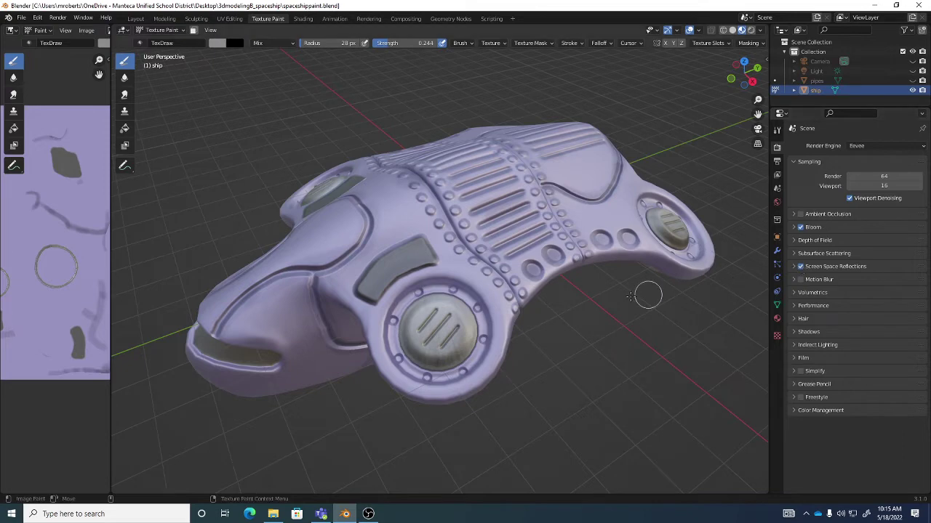
- Inspect the reflections around the ship's front round pod and choose Eevee as the render engine
{"action": "left_click_drag", "start_coordinate": [570, 301], "coordinate": [487, 251]}
{"action": "scroll", "coordinate": [479, 254], "scroll_direction": "up", "scroll_amount": 5}
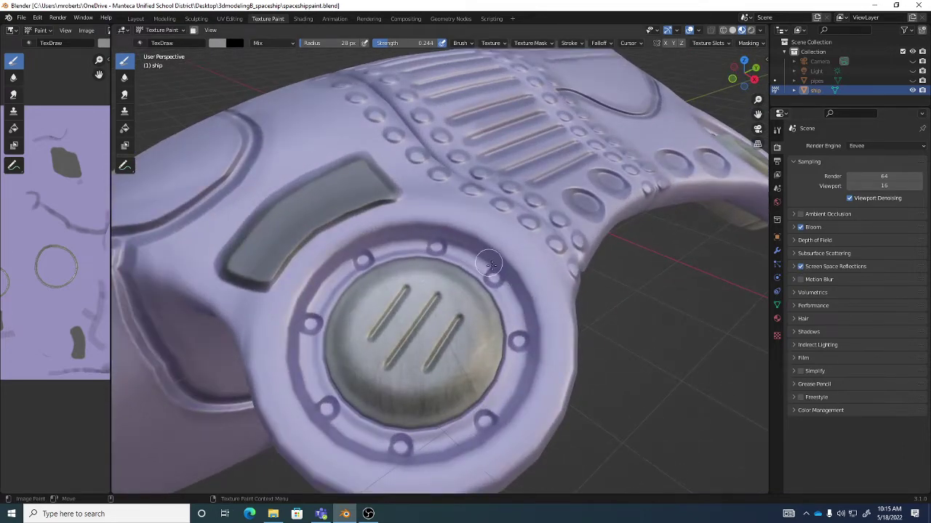
{"action": "scroll", "coordinate": [512, 275], "scroll_direction": "down", "scroll_amount": 2}
{"action": "scroll", "coordinate": [511, 275], "scroll_direction": "down", "scroll_amount": 1}
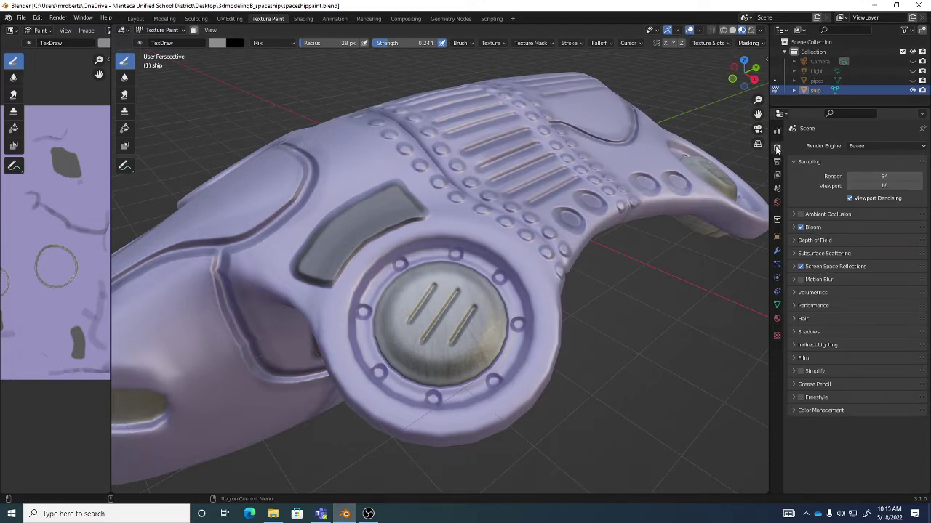
{"action": "left_click", "coordinate": [861, 146]}
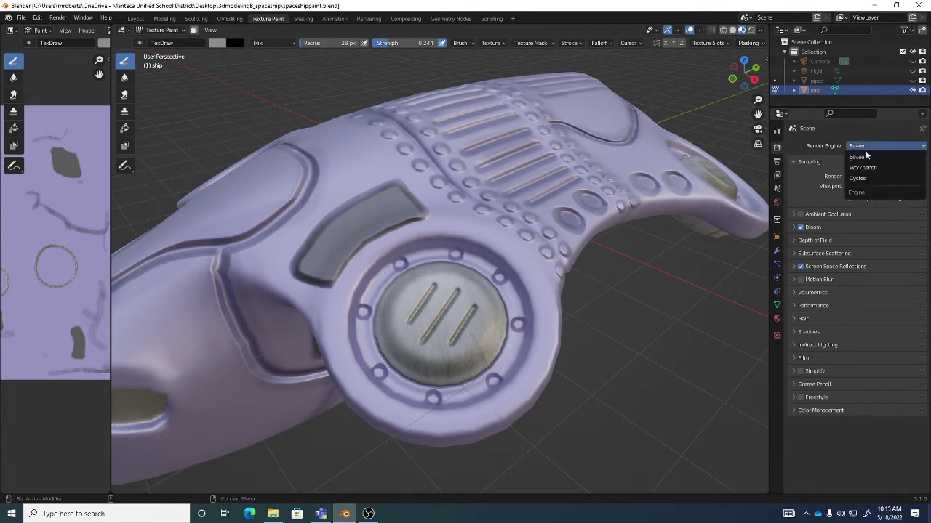
{"action": "left_click", "coordinate": [863, 159]}
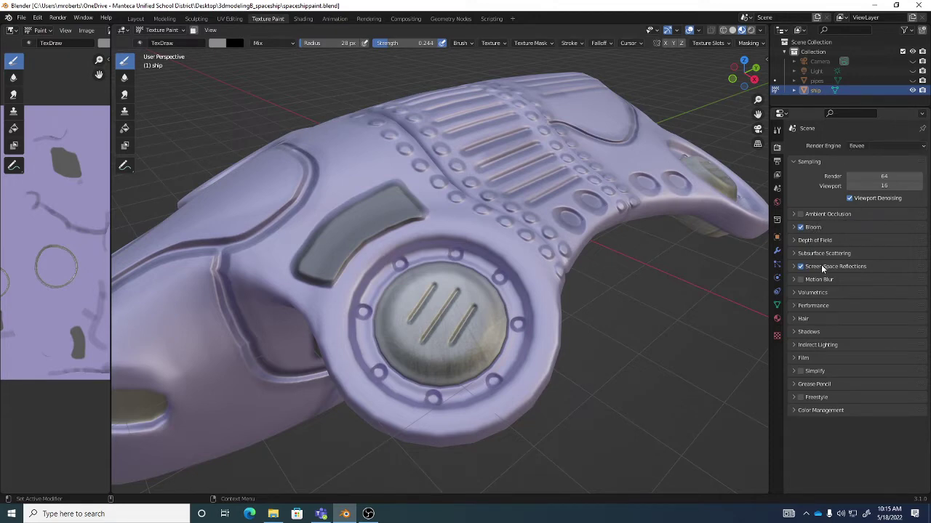
- Raise the ship material's Metallic value to 0.929
{"action": "left_click", "coordinate": [777, 320]}
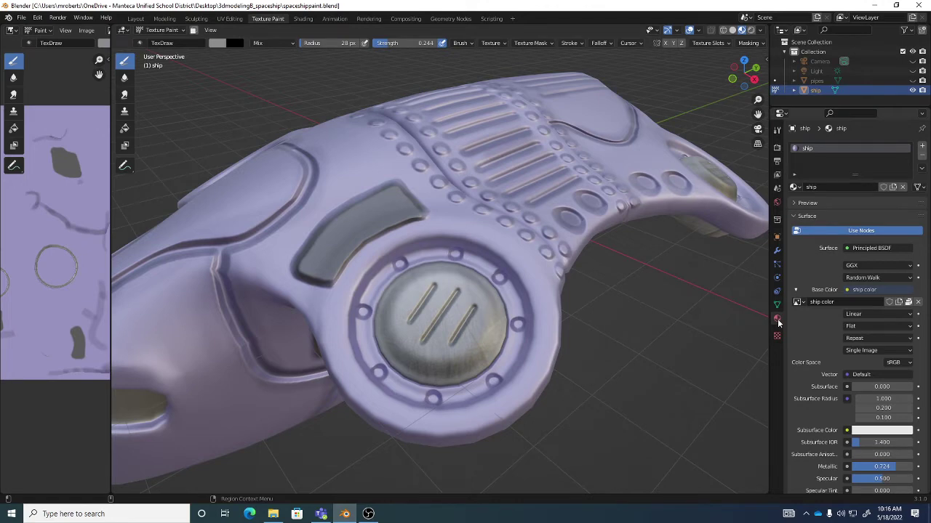
{"action": "scroll", "coordinate": [827, 307], "scroll_direction": "down", "scroll_amount": 2}
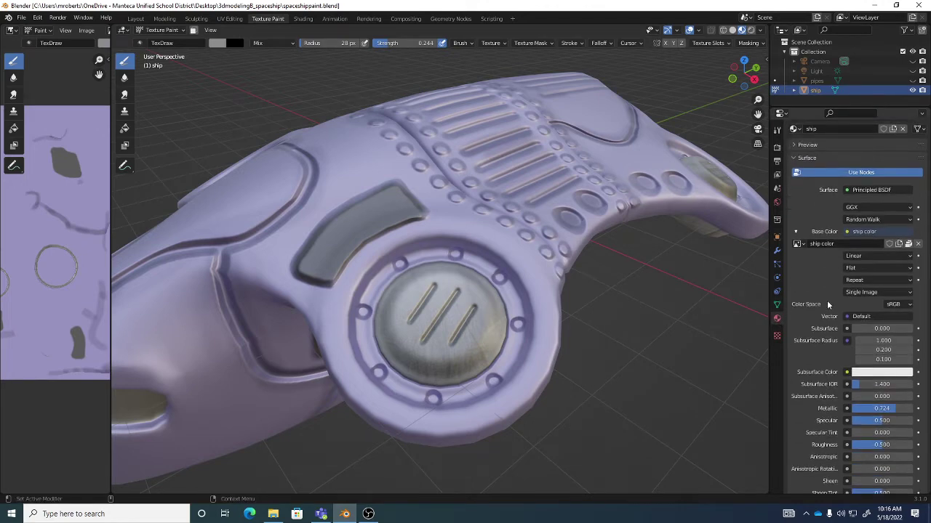
{"action": "scroll", "coordinate": [828, 305], "scroll_direction": "down", "scroll_amount": 1}
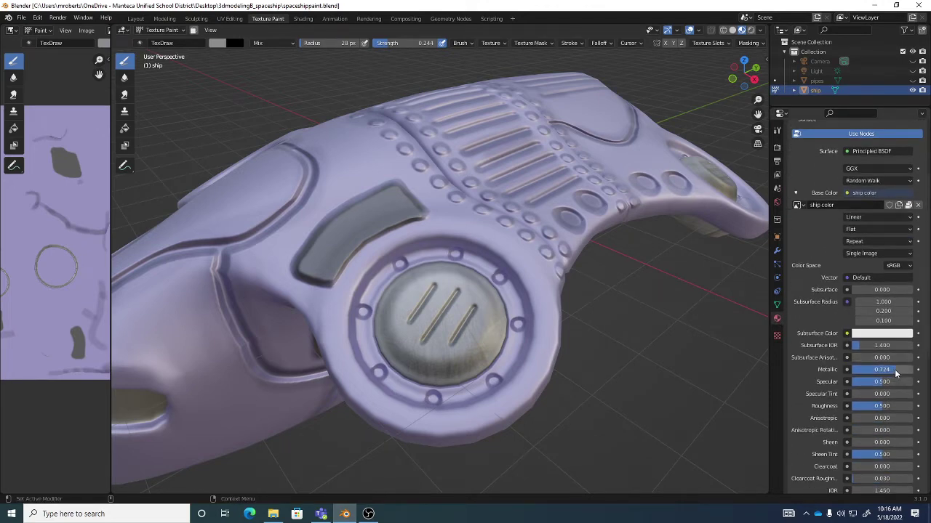
{"action": "mouse_move", "coordinate": [894, 369]}
{"action": "left_mouse_down"}
{"action": "mouse_move", "coordinate": [912, 370]}
{"action": "mouse_move", "coordinate": [902, 369]}
{"action": "left_mouse_up"}
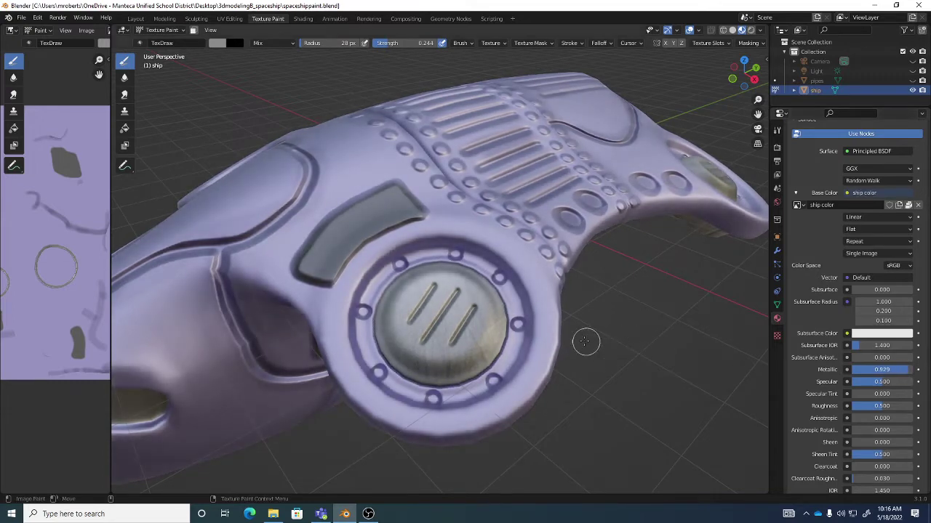
- Inspect the whole ship with the pipes object shown, and hide the pipes again
{"action": "scroll", "coordinate": [561, 322], "scroll_direction": "down", "scroll_amount": 5}
{"action": "left_click_drag", "start_coordinate": [560, 322], "coordinate": [561, 294]}
{"action": "scroll", "coordinate": [537, 284], "scroll_direction": "up", "scroll_amount": 3}
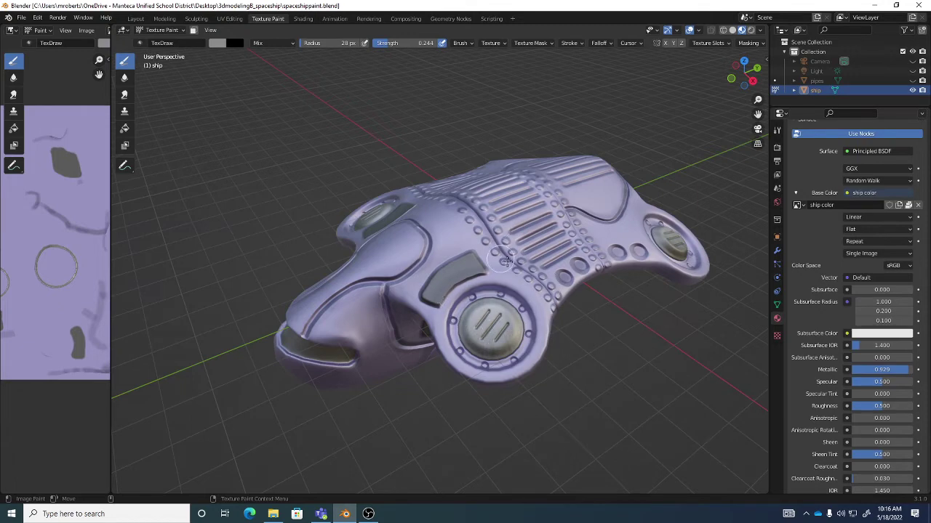
{"action": "left_click", "coordinate": [912, 81]}
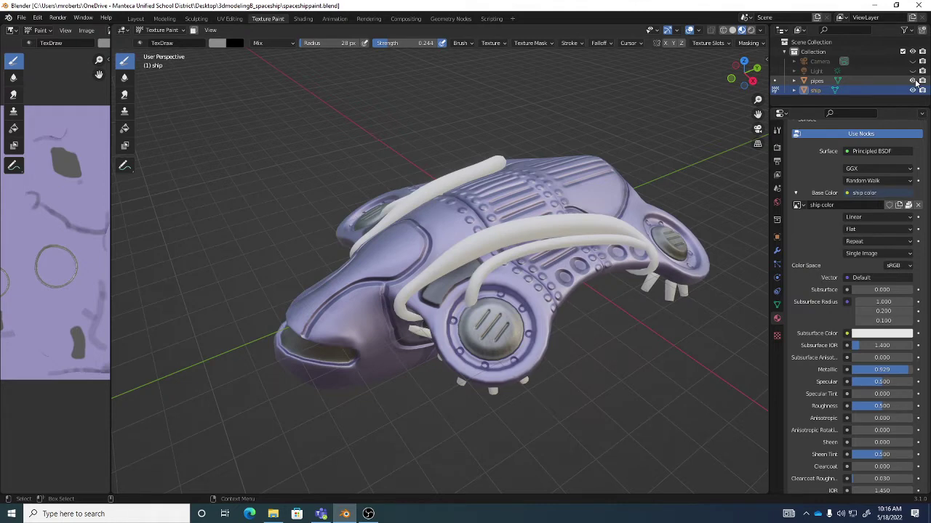
{"action": "left_click", "coordinate": [913, 80]}
- Review the Screen Space Reflections options in the Eevee render settings
{"action": "left_click", "coordinate": [776, 147]}
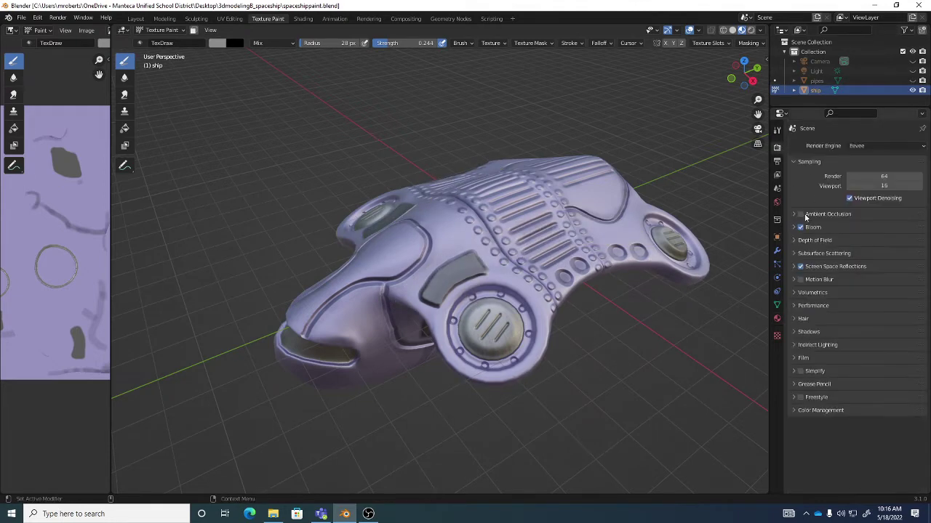
{"action": "left_click", "coordinate": [794, 267]}
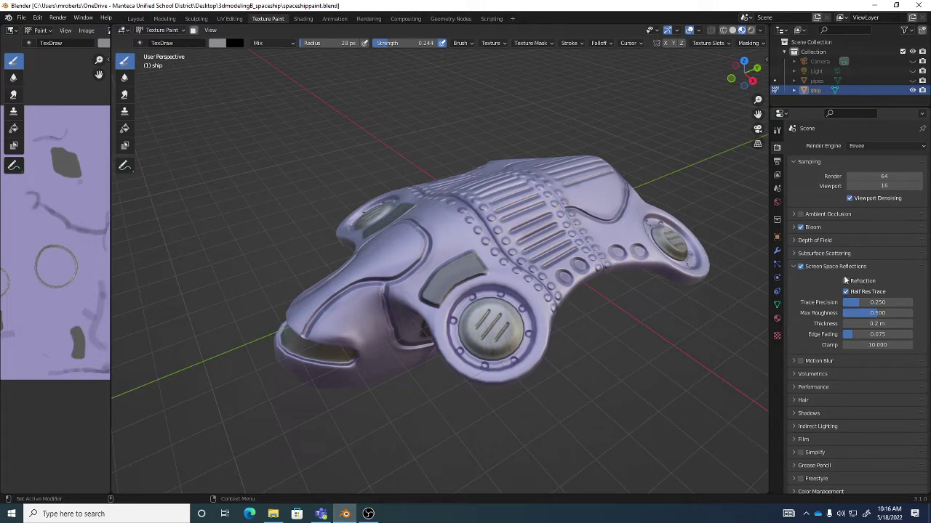
{"action": "left_click", "coordinate": [794, 266]}
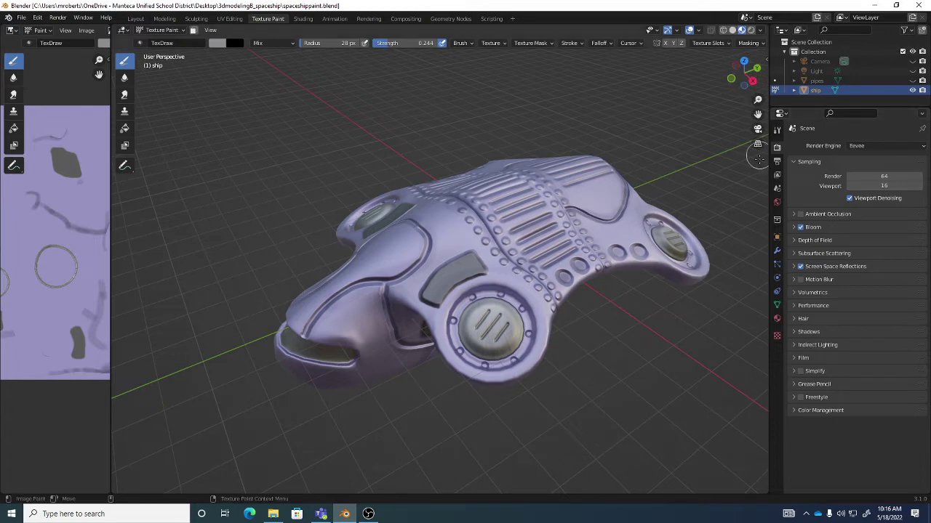
- Raise the ship material's Metallic value to 0.992
{"action": "left_click_drag", "start_coordinate": [597, 254], "coordinate": [588, 226]}
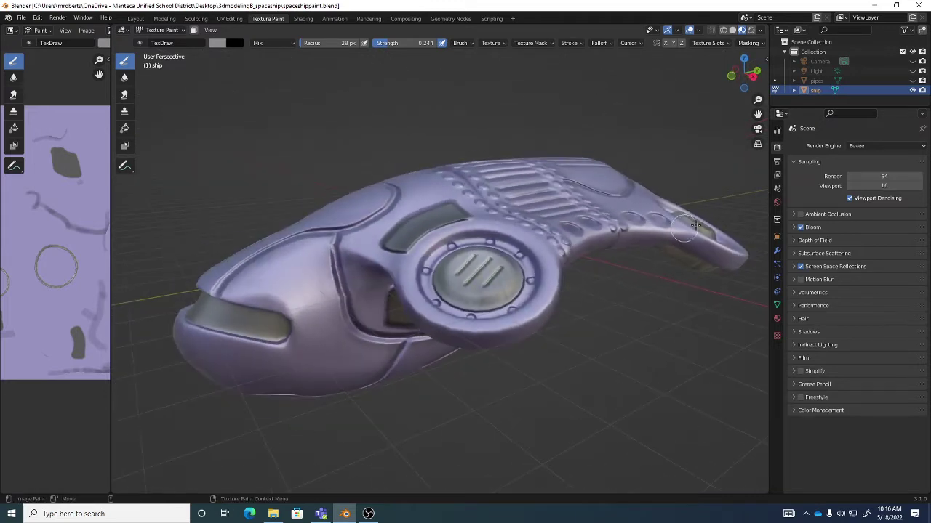
{"action": "left_click", "coordinate": [777, 319]}
{"action": "scroll", "coordinate": [855, 297], "scroll_direction": "down", "scroll_amount": 6}
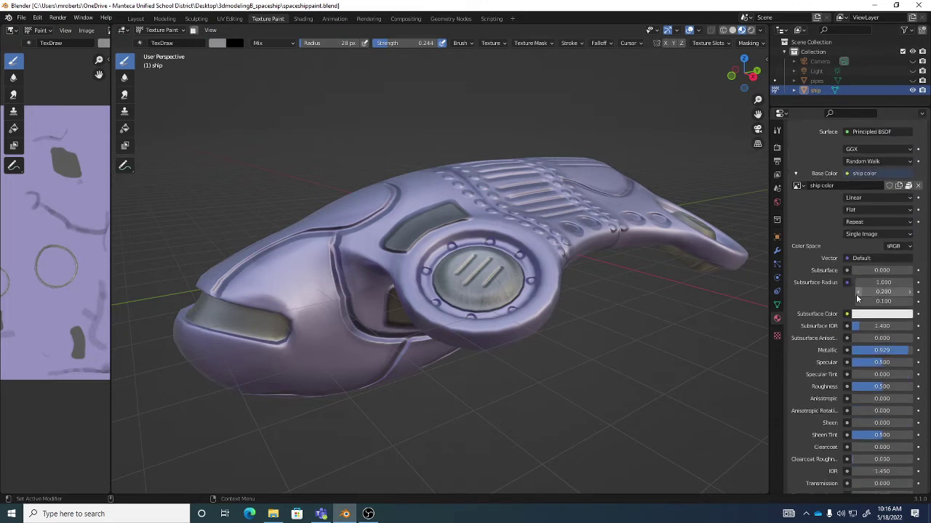
{"action": "left_click_drag", "start_coordinate": [895, 294], "coordinate": [907, 293]}
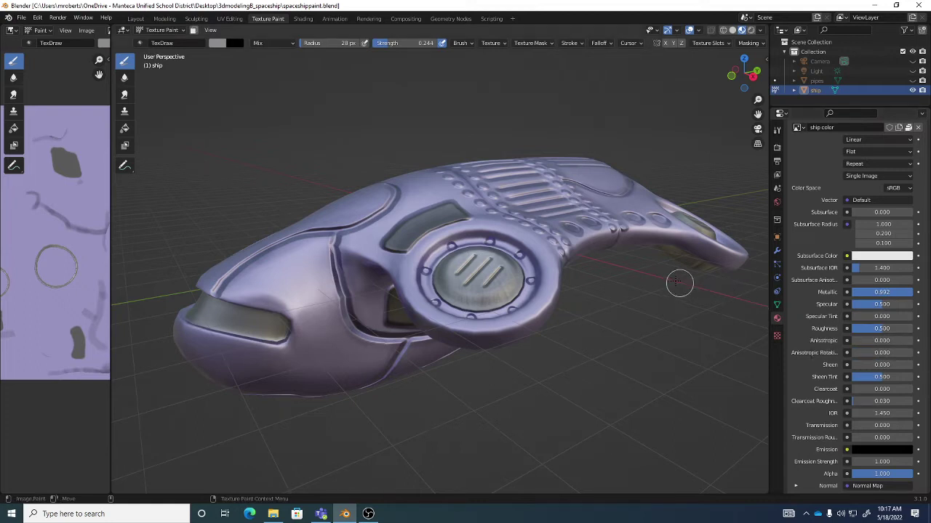
- Set the ship material's Metallic to 0.953 and its Roughness to 0.146
{"action": "left_click_drag", "start_coordinate": [619, 232], "coordinate": [609, 260]}
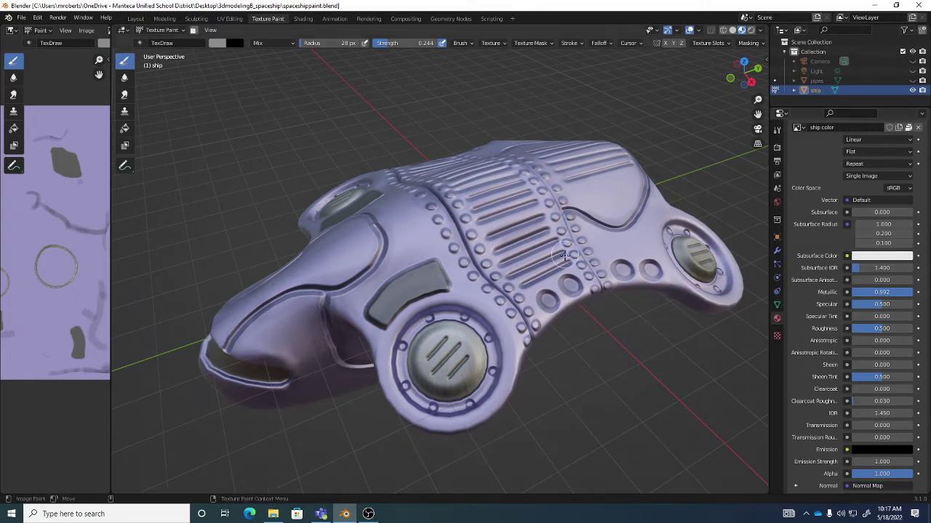
{"action": "left_click_drag", "start_coordinate": [573, 267], "coordinate": [574, 272]}
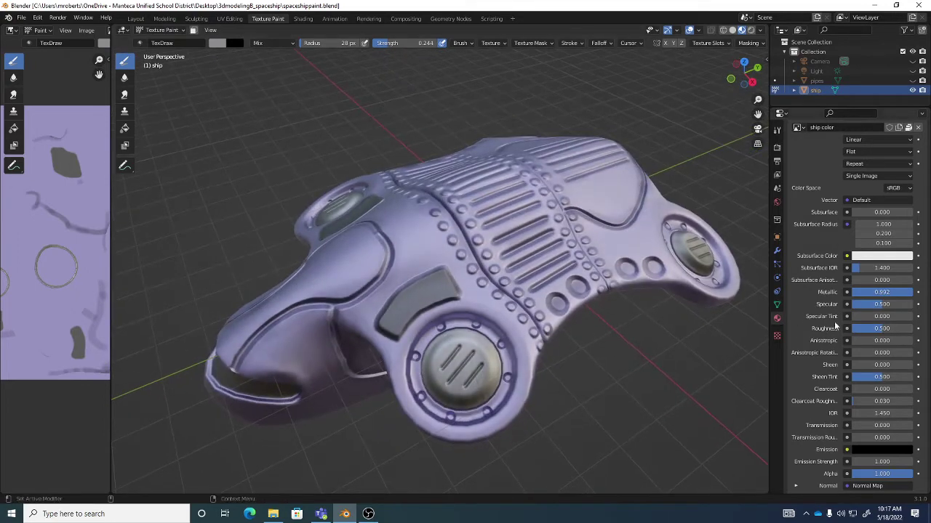
{"action": "left_click_drag", "start_coordinate": [881, 292], "coordinate": [880, 292]}
{"action": "left_click_drag", "start_coordinate": [882, 328], "coordinate": [863, 329]}
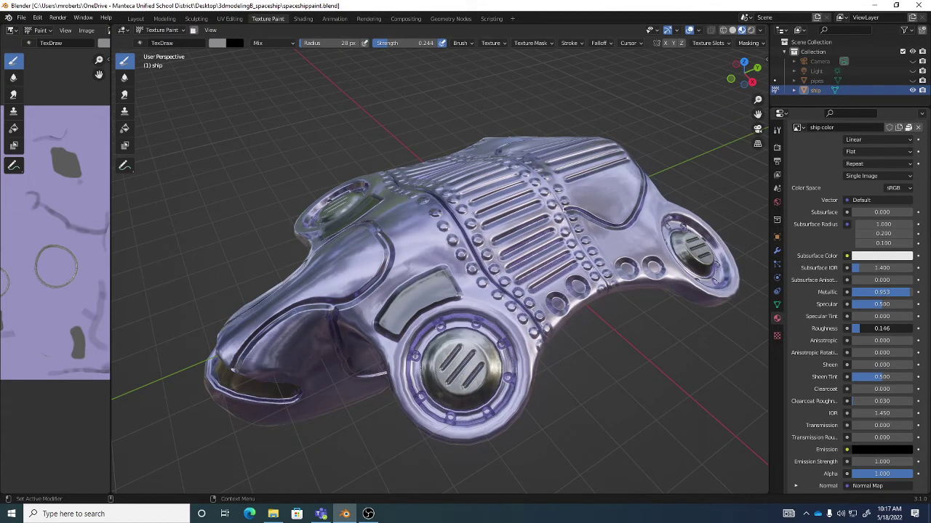
- Compare the ship's reflections with Screen Space Reflections switched off and on, leaving the option enabled
{"action": "left_click", "coordinate": [776, 146]}
{"action": "left_click", "coordinate": [799, 266]}
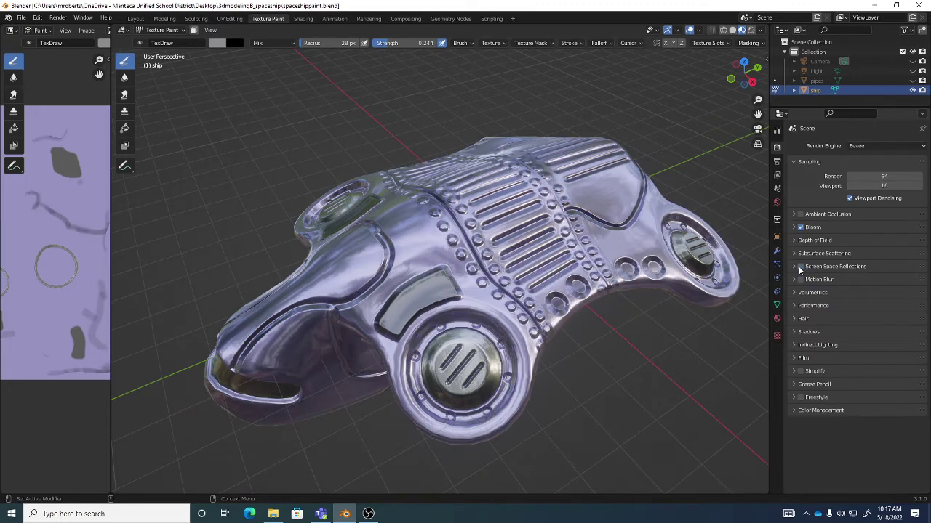
{"action": "left_click", "coordinate": [799, 267]}
{"action": "left_click", "coordinate": [798, 266]}
{"action": "left_click", "coordinate": [798, 266]}
{"action": "left_click", "coordinate": [798, 266]}
{"action": "left_click", "coordinate": [798, 266]}
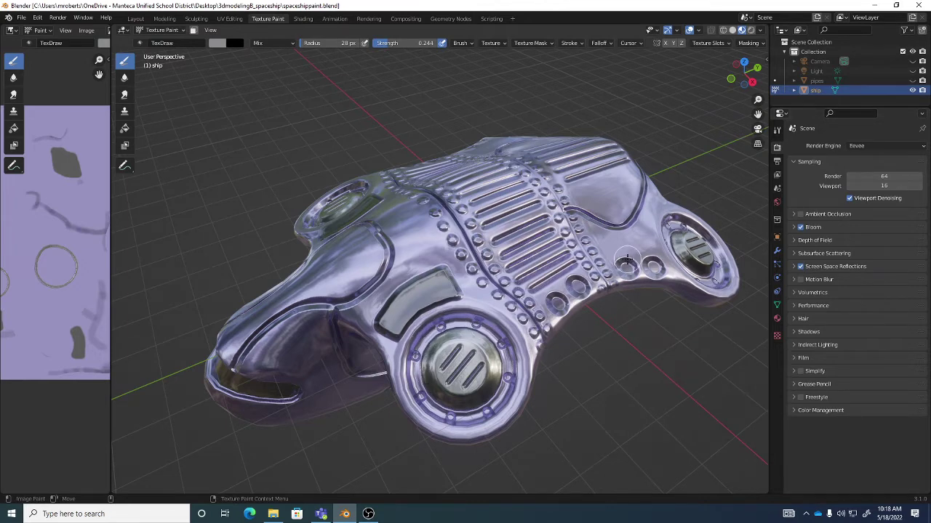
- Try the ship material's Roughness at 0.735 and lower it to 0.335
{"action": "left_click", "coordinate": [776, 318]}
{"action": "scroll", "coordinate": [858, 314], "scroll_direction": "down", "scroll_amount": 2}
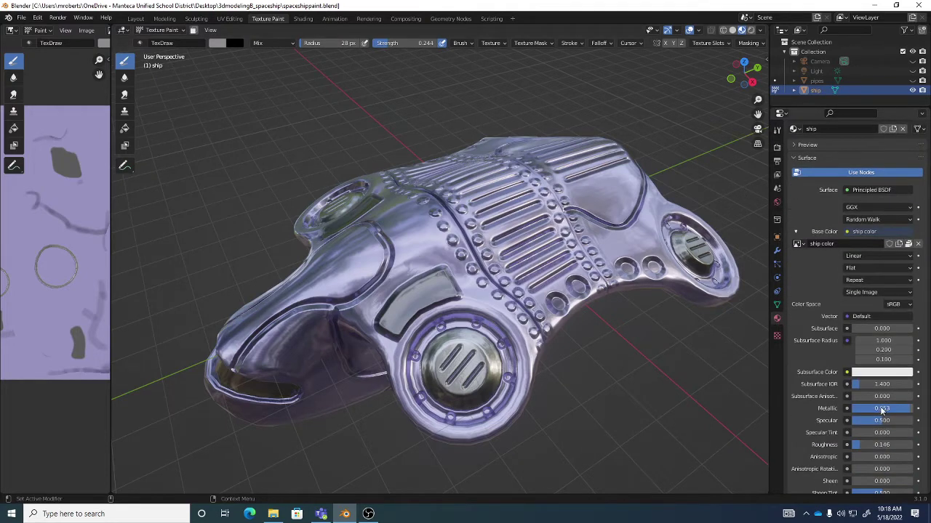
{"action": "scroll", "coordinate": [864, 378], "scroll_direction": "down", "scroll_amount": 2}
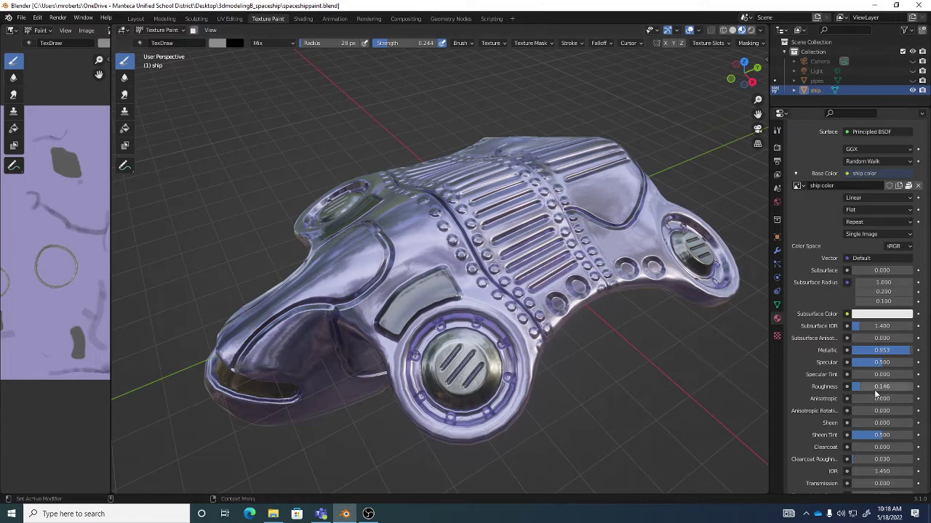
{"action": "left_click_drag", "start_coordinate": [876, 387], "coordinate": [903, 386]}
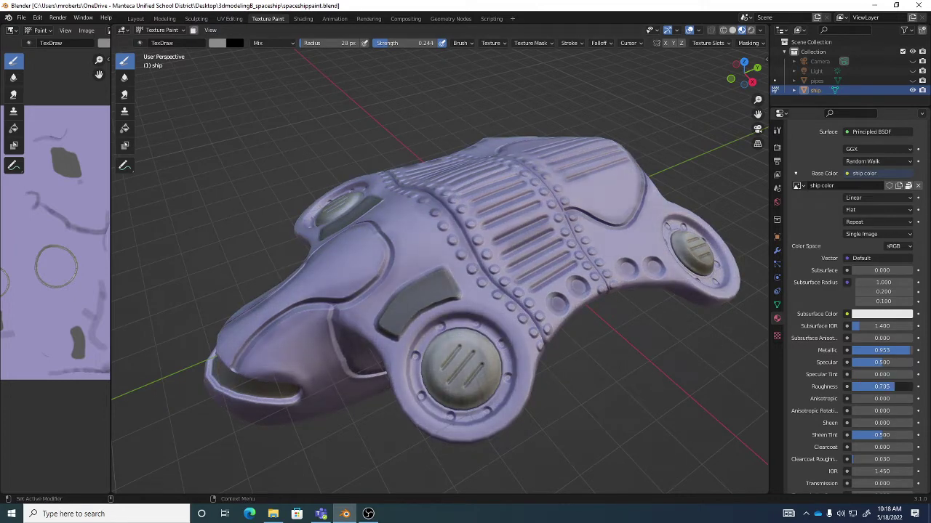
{"action": "left_click_drag", "start_coordinate": [881, 386], "coordinate": [860, 386]}
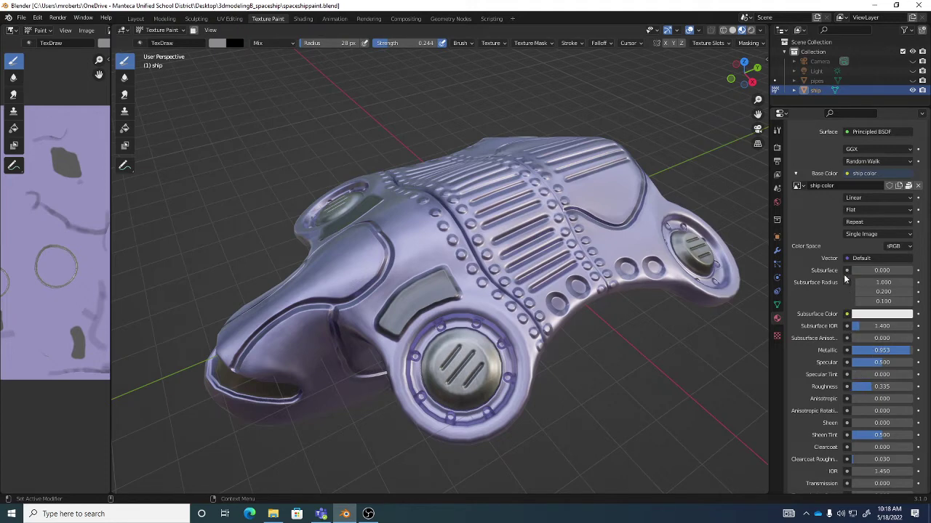
- Assign an Image Texture to the Roughness input of the ship material
{"action": "left_click", "coordinate": [847, 390]}
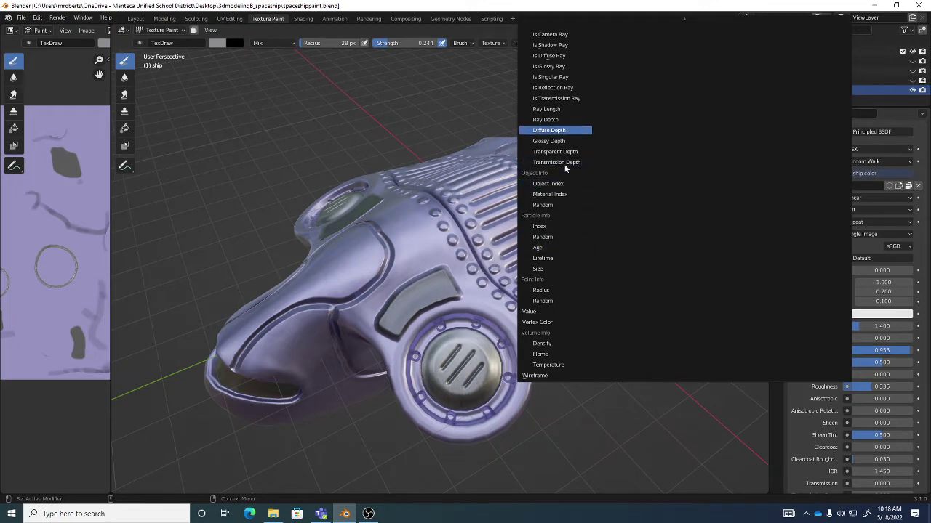
{"action": "mouse_move", "coordinate": [685, 19]}
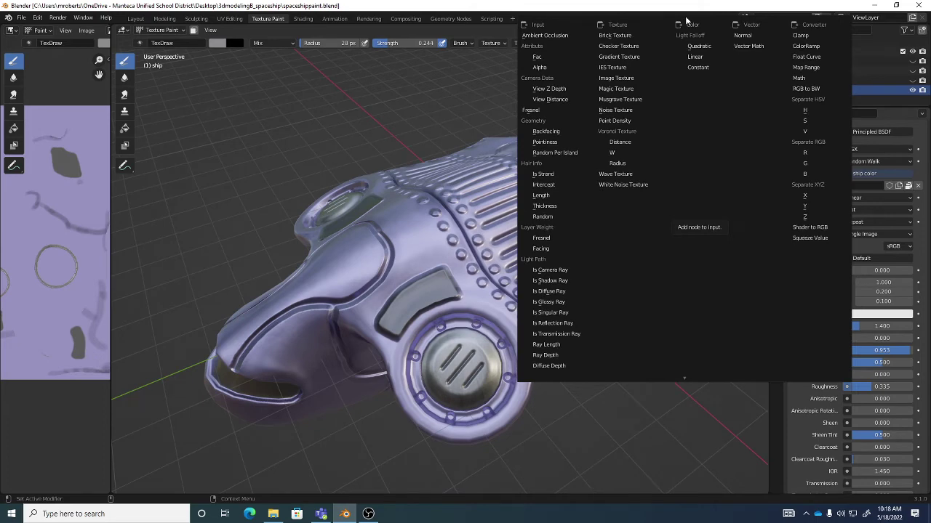
{"action": "mouse_move", "coordinate": [690, 376]}
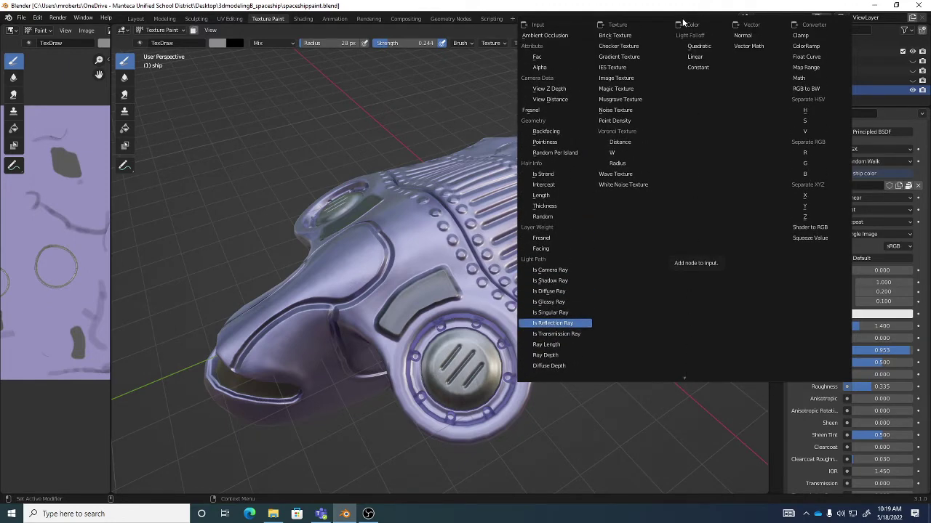
{"action": "left_click", "coordinate": [616, 79]}
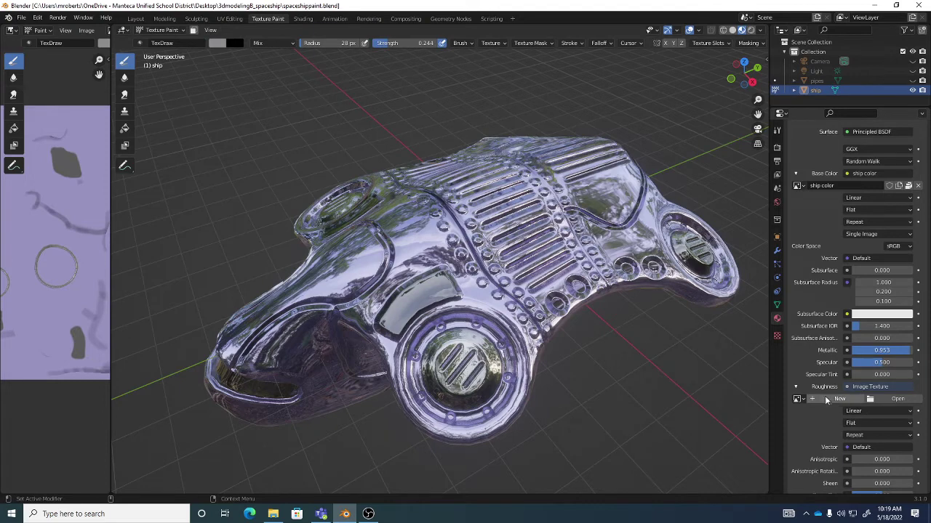
- Start a new image for the Roughness texture named "ship roughness", sized 2048 by 2048 px
{"action": "left_click", "coordinate": [838, 399]}
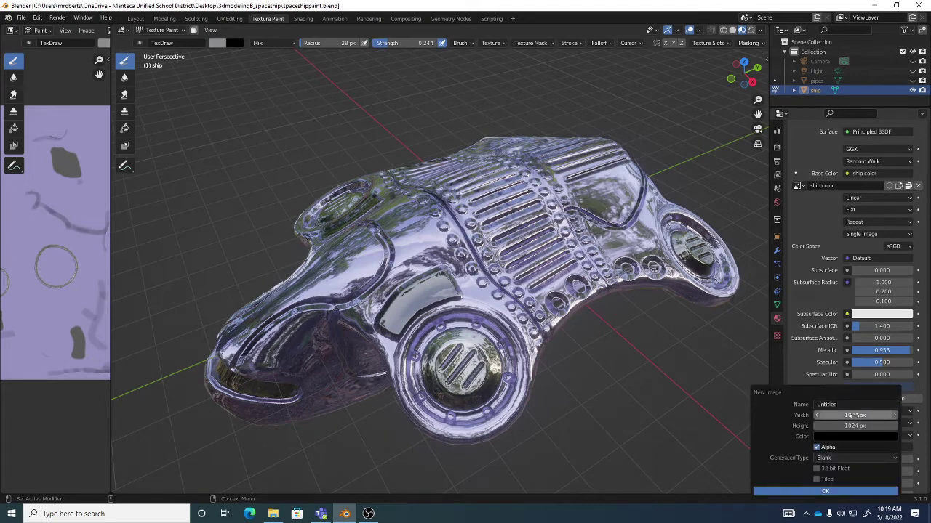
{"action": "left_click", "coordinate": [850, 415]}
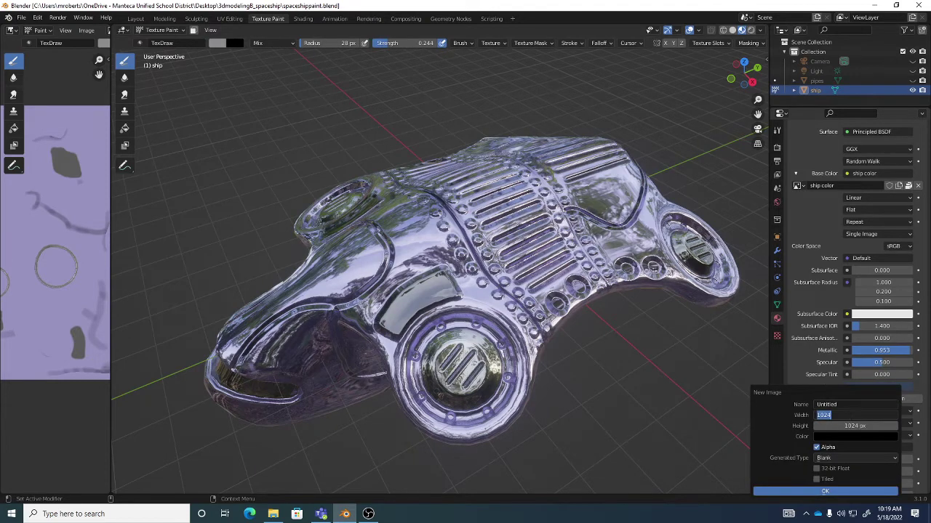
{"action": "key", "text": "shift+Tab"}
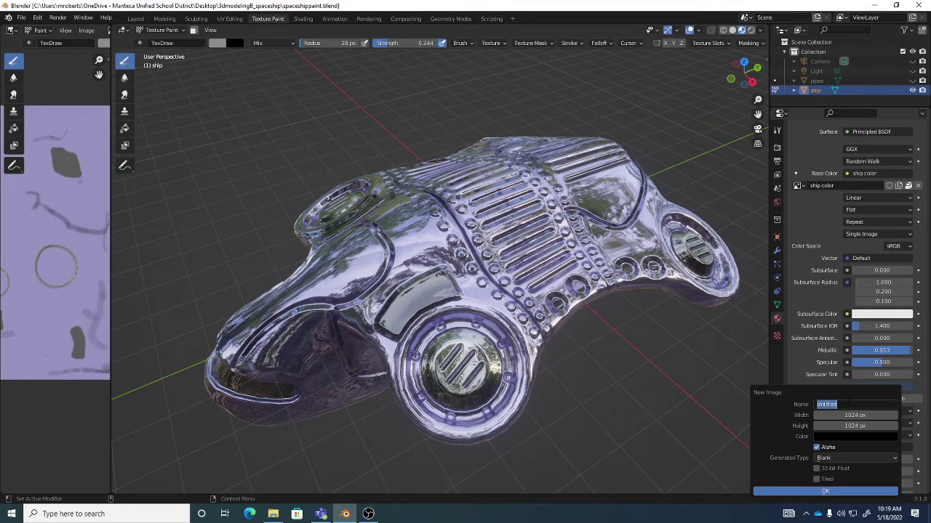
{"action": "type", "text": "ship roughness"}
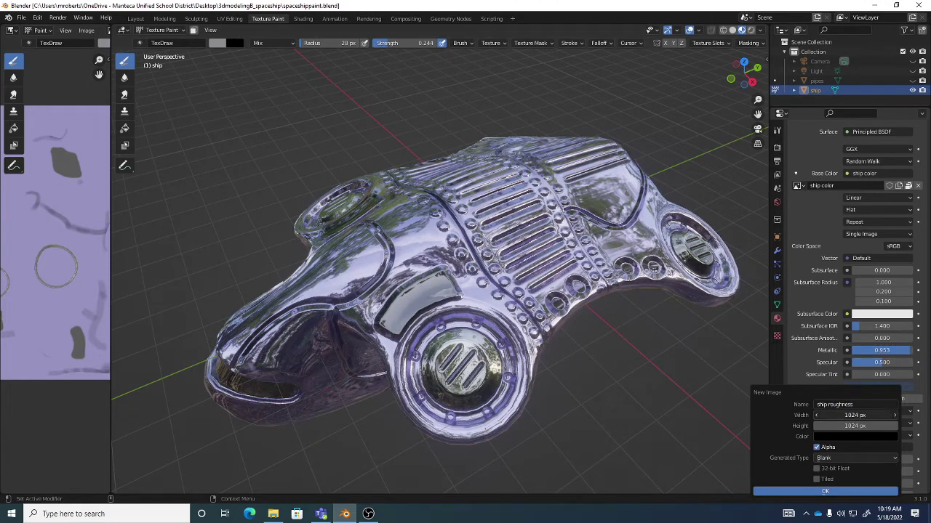
{"action": "left_click", "coordinate": [855, 415]}
{"action": "type", "text": "2048"}
{"action": "key", "text": "Tab"}
{"action": "type", "text": "2048"}
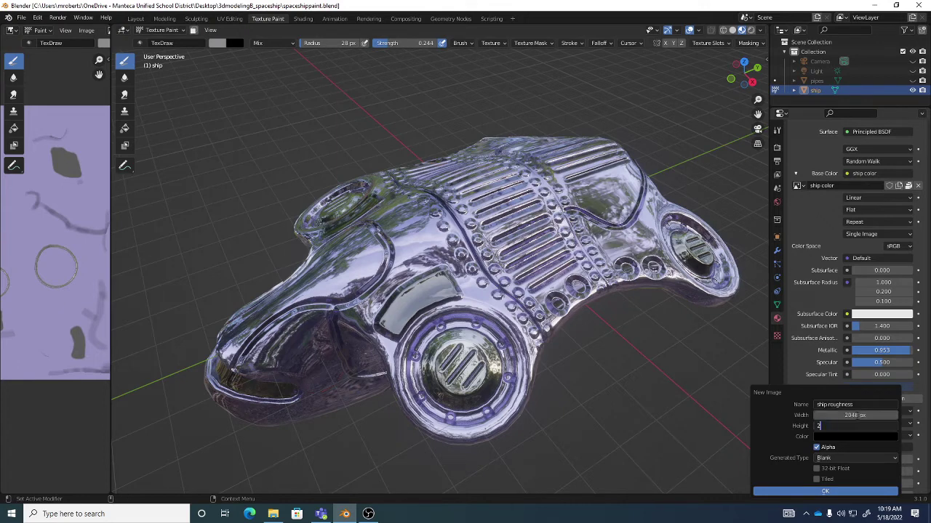
{"action": "key", "text": "Tab"}
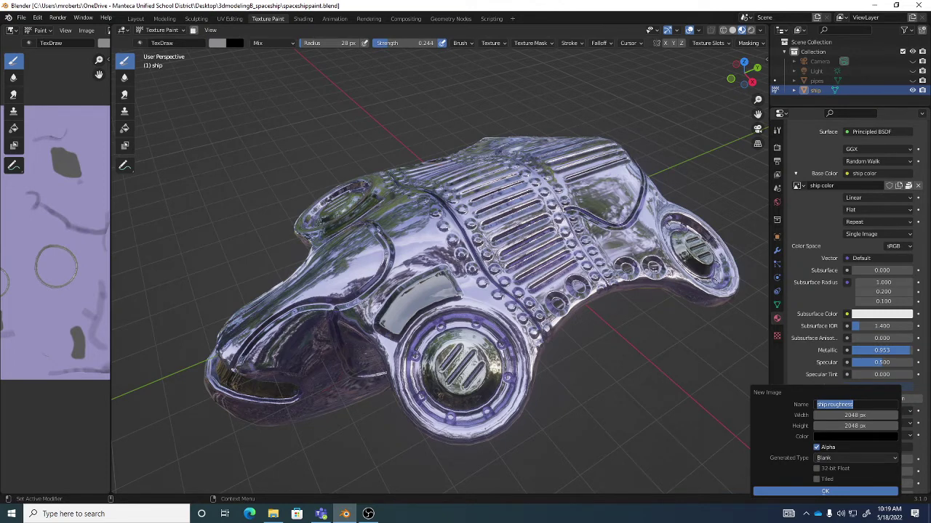
- Give the new roughness image a mid-grey fill colour with value 0.578 and create it
{"action": "left_click", "coordinate": [854, 436]}
{"action": "left_click", "coordinate": [854, 437]}
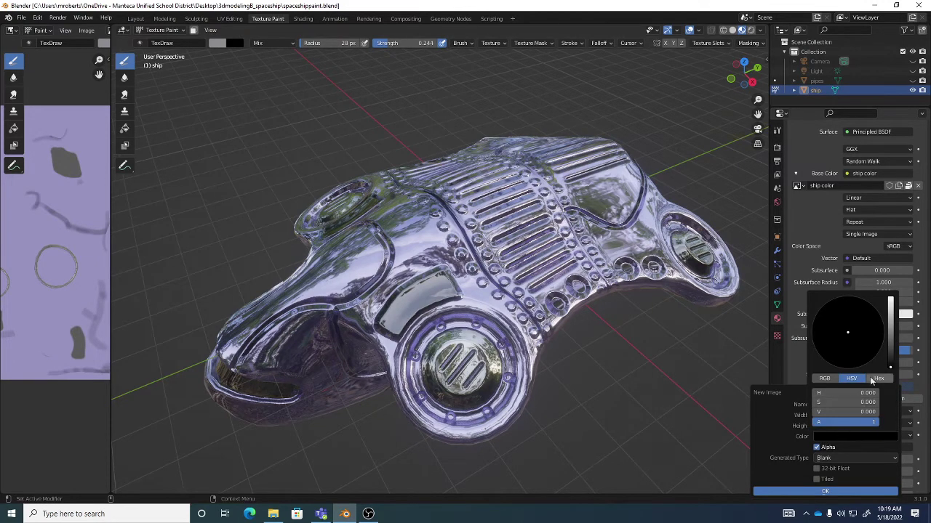
{"action": "left_click", "coordinate": [890, 327]}
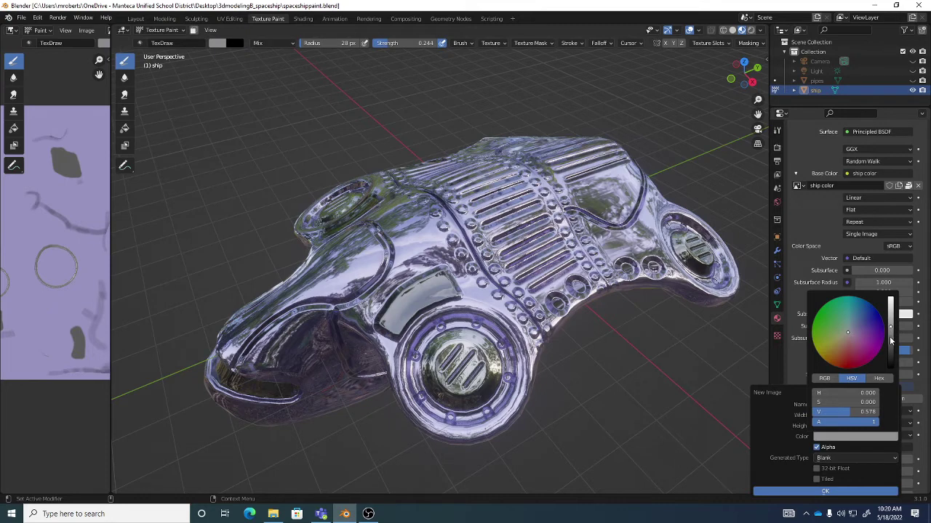
{"action": "left_click", "coordinate": [824, 493]}
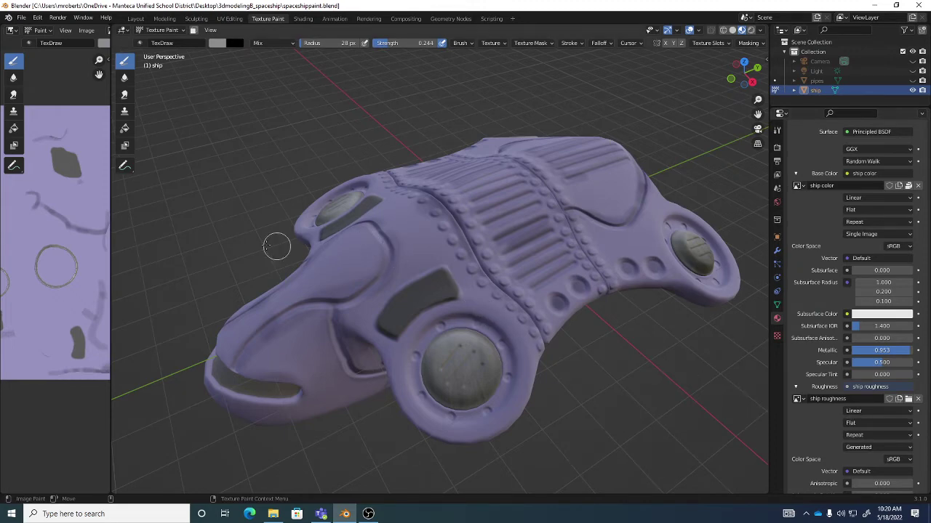
- Widen the image editor and display the ship roughness image in it
{"action": "left_click_drag", "start_coordinate": [110, 286], "coordinate": [212, 287]}
{"action": "scroll", "coordinate": [156, 279], "scroll_direction": "down", "scroll_amount": 3}
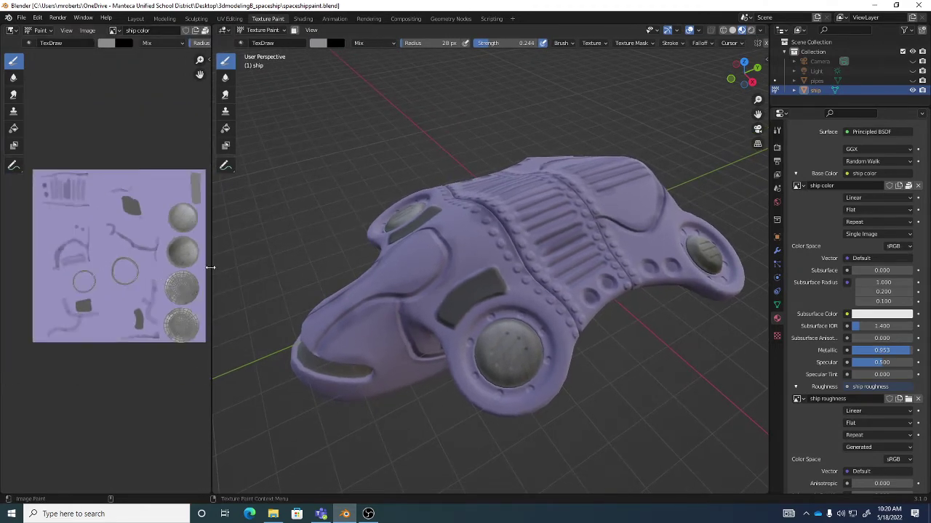
{"action": "left_click", "coordinate": [115, 30]}
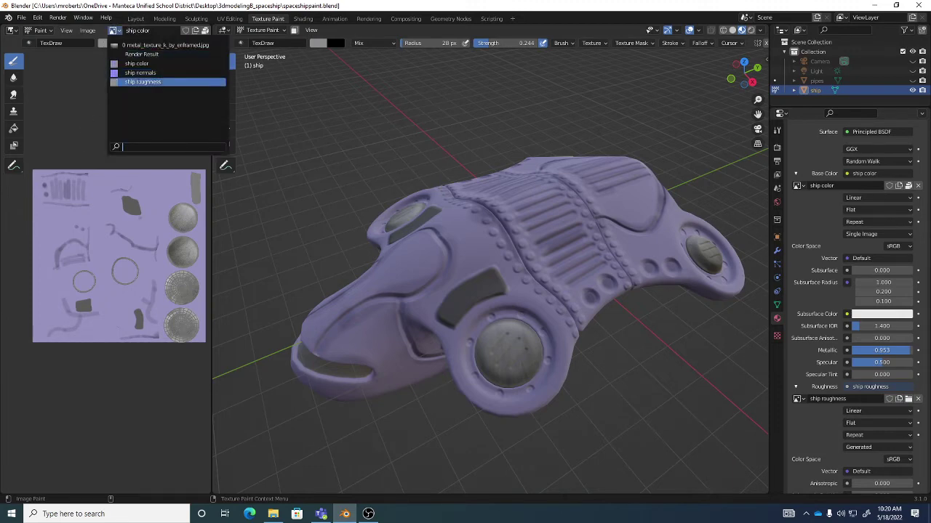
{"action": "left_click", "coordinate": [138, 81]}
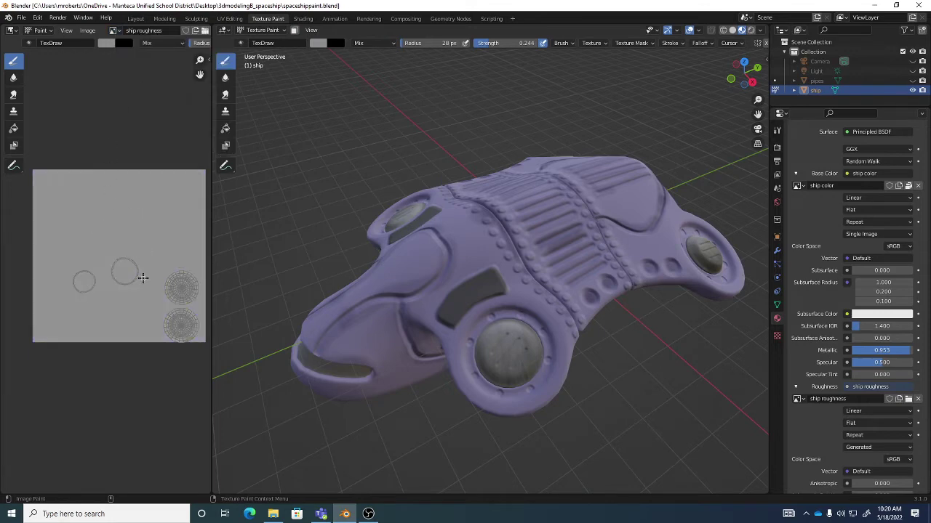
- Open the paint brush's tool settings and examine the texture slots list
{"action": "left_click", "coordinate": [777, 132]}
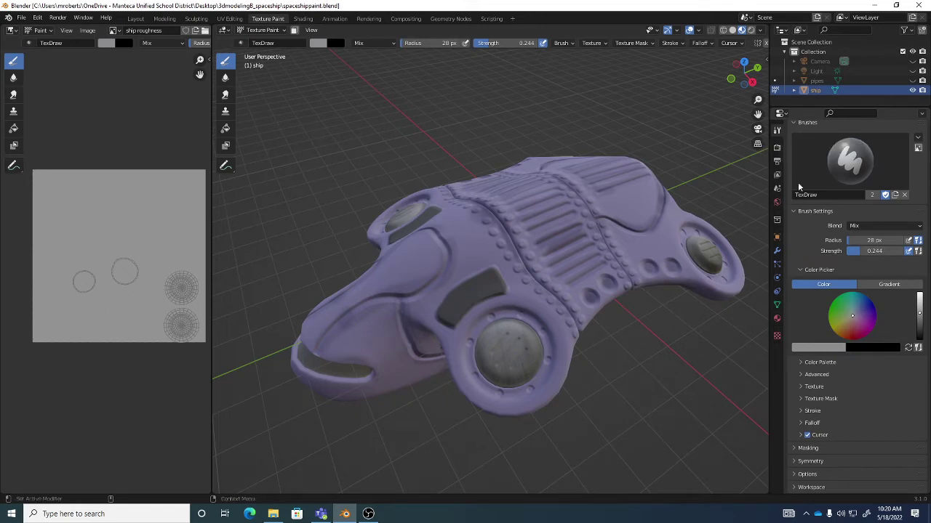
{"action": "scroll", "coordinate": [817, 195], "scroll_direction": "up", "scroll_amount": 3}
{"action": "scroll", "coordinate": [817, 195], "scroll_direction": "up", "scroll_amount": 1}
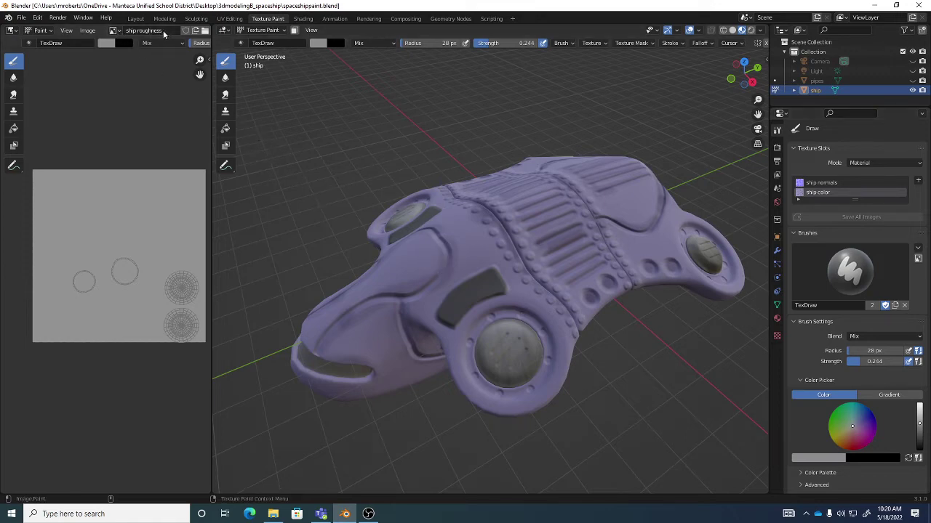
- Save the ship roughness image as "ship roughness.png" in the 3dmodelingB_spaceship folder, keeping it displayed in the image editor
{"action": "left_click", "coordinate": [88, 30]}
{"action": "left_click", "coordinate": [103, 109]}
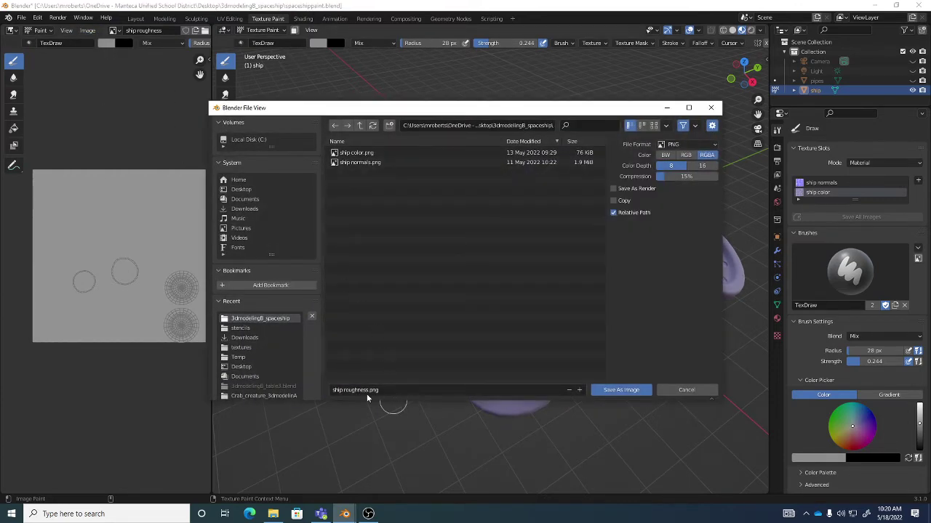
{"action": "left_click", "coordinate": [611, 390]}
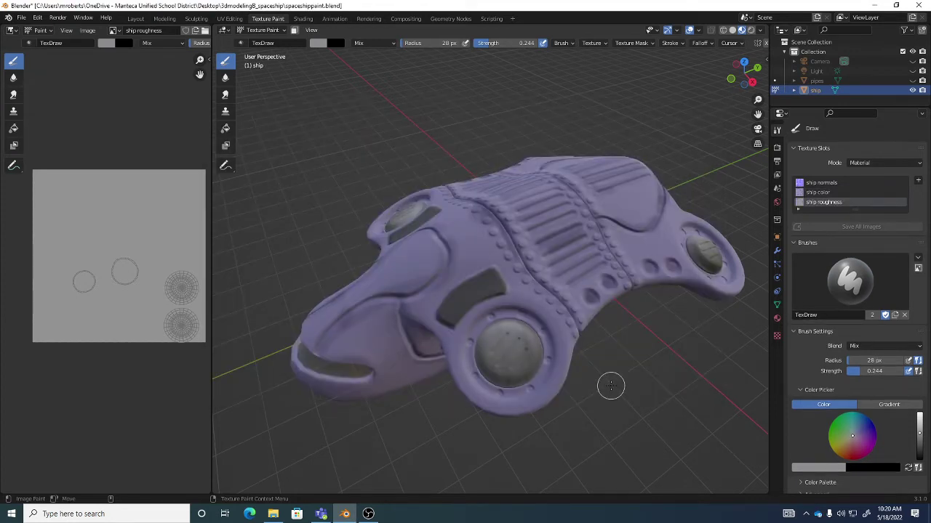
{"action": "left_click", "coordinate": [112, 30]}
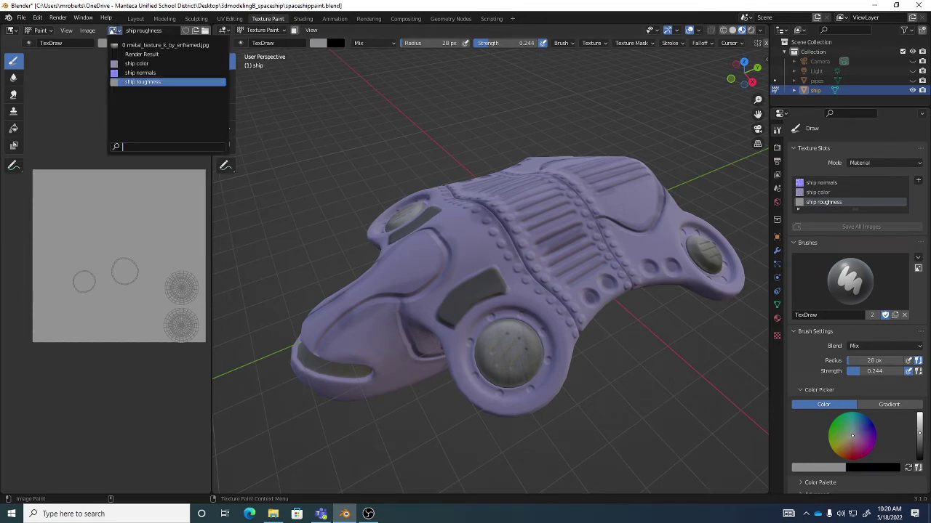
{"action": "left_click", "coordinate": [150, 84]}
{"action": "left_click", "coordinate": [87, 31]}
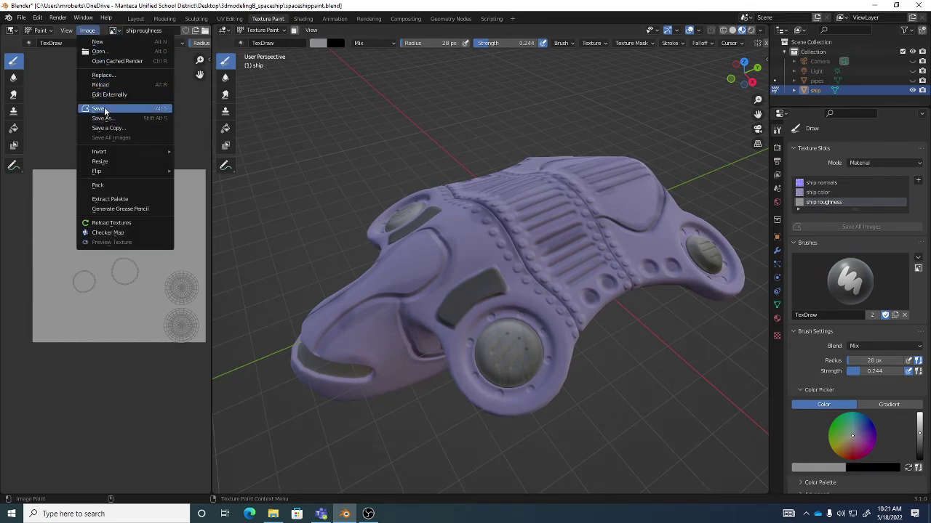
{"action": "left_click", "coordinate": [104, 110]}
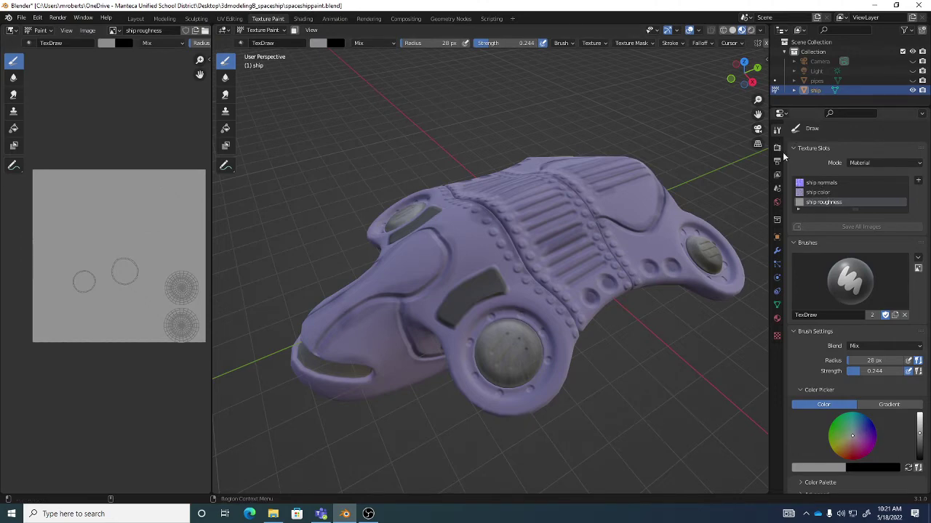
- Look through the ship normals and ship color texture slots, returning to ship roughness as the active slot
{"action": "left_click", "coordinate": [821, 183]}
{"action": "left_click", "coordinate": [821, 192]}
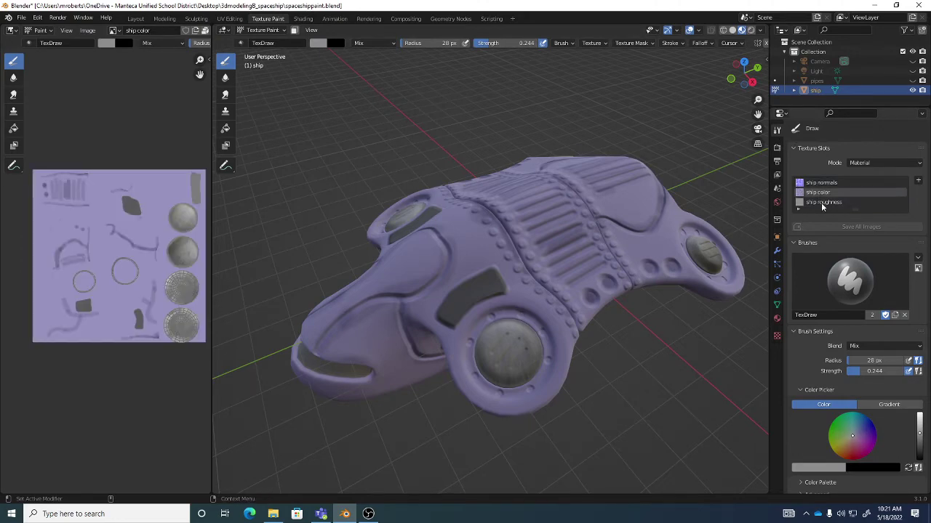
{"action": "left_click", "coordinate": [822, 203]}
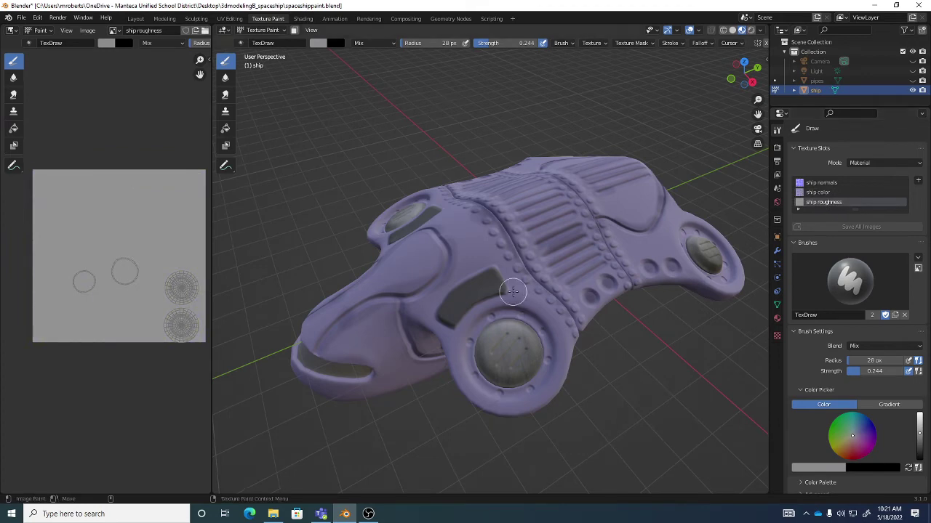
{"action": "left_click_drag", "start_coordinate": [557, 307], "coordinate": [565, 306]}
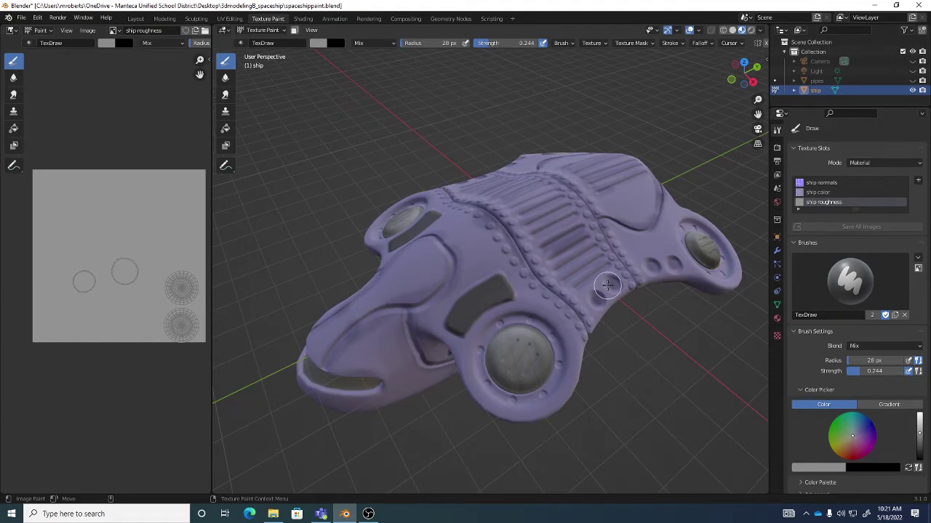
- Fill the ship roughness image with dark grey, value 0.247, using the Fill tool
{"action": "left_click", "coordinate": [231, 132]}
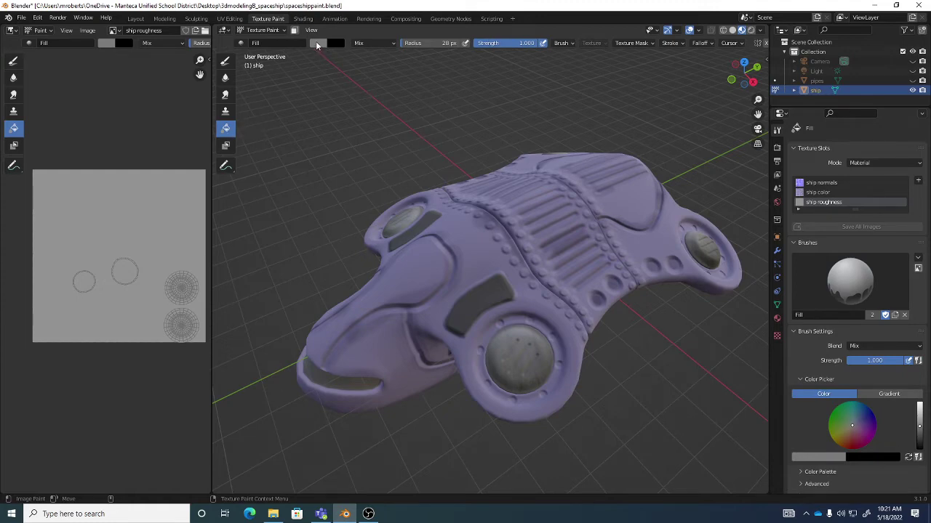
{"action": "left_click", "coordinate": [317, 43]}
{"action": "left_click_drag", "start_coordinate": [392, 107], "coordinate": [392, 122]}
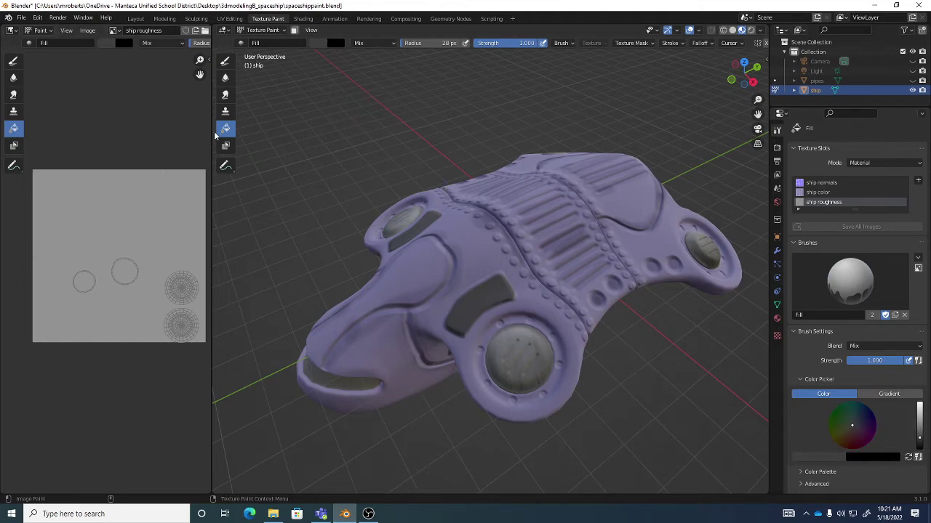
{"action": "left_click", "coordinate": [162, 180]}
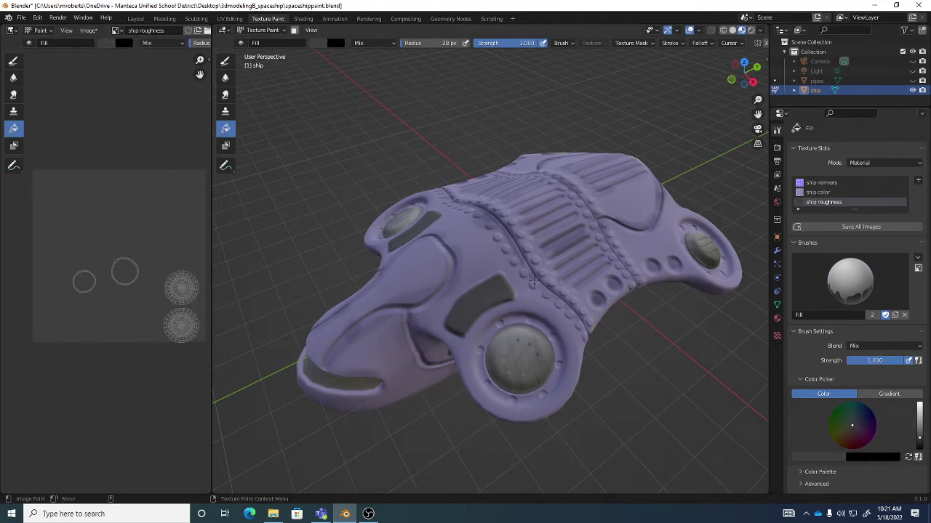
- Fill the ship roughness image with light grey, value 0.820, and check the ship's surface
{"action": "left_click", "coordinate": [333, 43]}
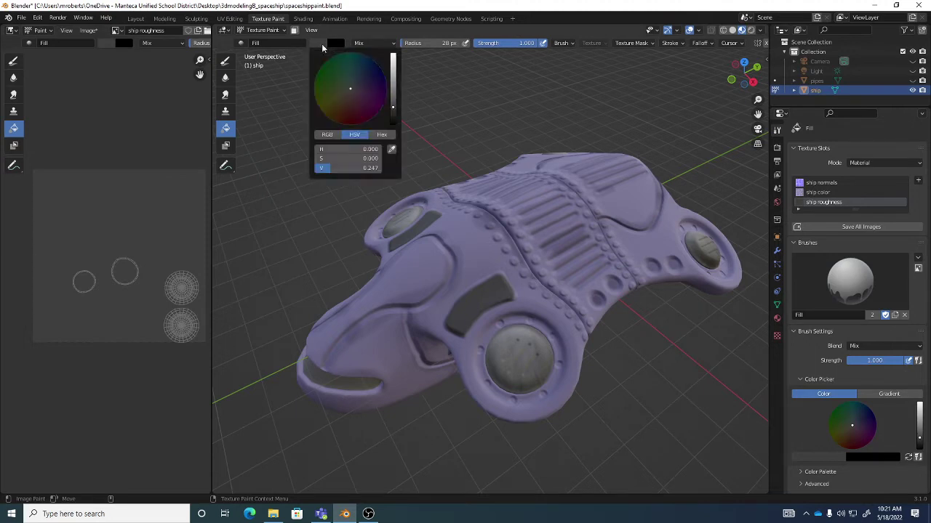
{"action": "left_click", "coordinate": [393, 69]}
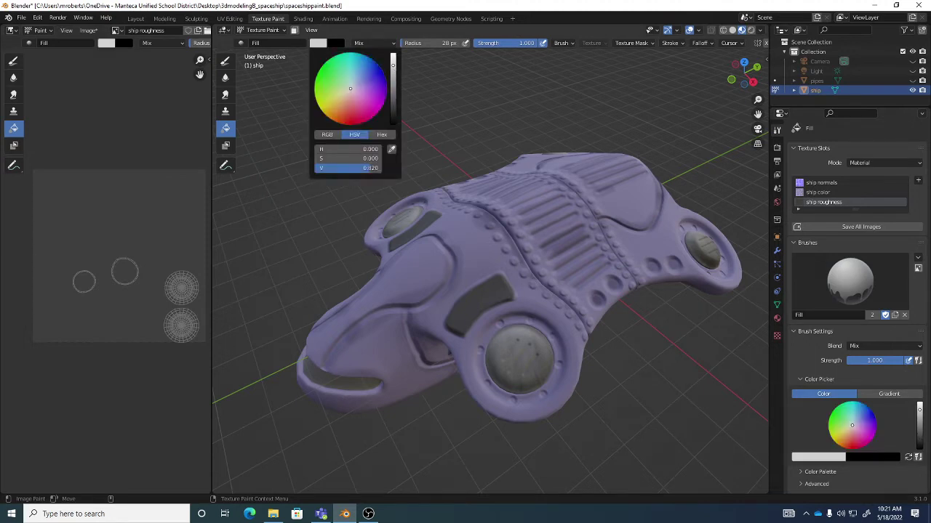
{"action": "left_click", "coordinate": [189, 177]}
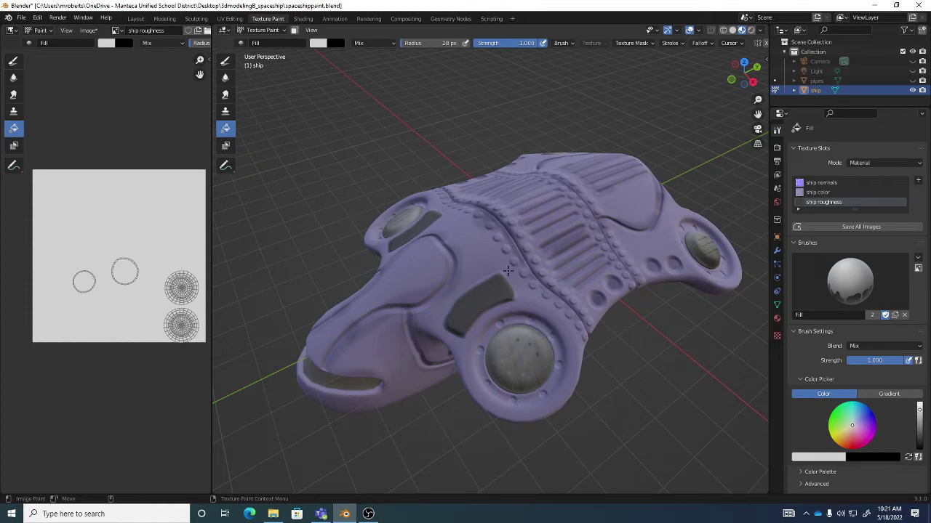
{"action": "left_click_drag", "start_coordinate": [536, 281], "coordinate": [497, 232]}
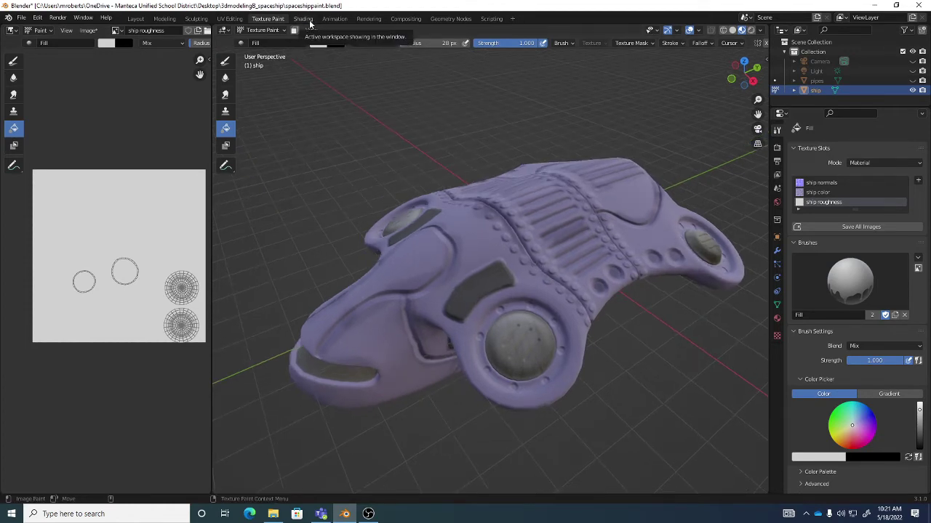
- In the Shading workspace, move the ship roughness texture node off the ship color node to below the ship normals node
{"action": "left_click", "coordinate": [305, 19]}
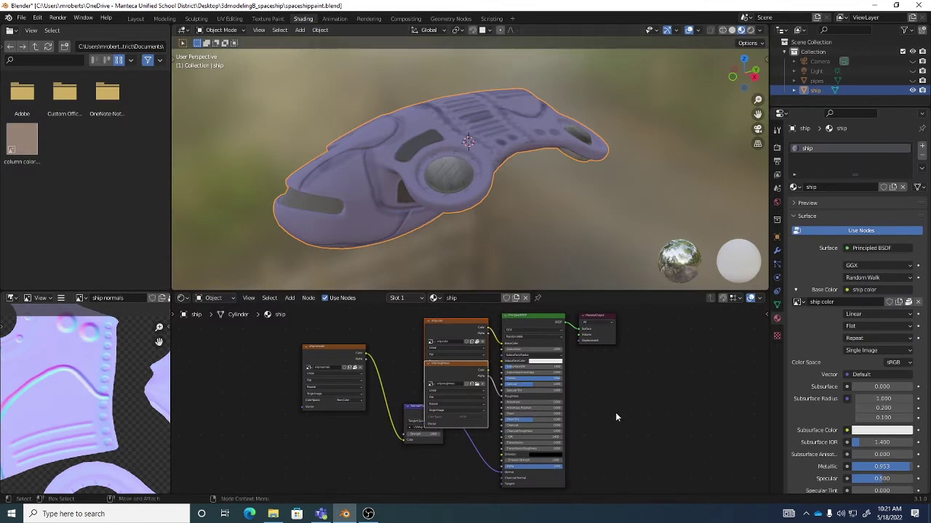
{"action": "scroll", "coordinate": [622, 407], "scroll_direction": "down", "scroll_amount": 2}
{"action": "left_click_drag", "start_coordinate": [487, 355], "coordinate": [372, 421]}
{"action": "scroll", "coordinate": [490, 358], "scroll_direction": "down", "scroll_amount": 1}
{"action": "left_click", "coordinate": [491, 359]}
{"action": "scroll", "coordinate": [437, 375], "scroll_direction": "down", "scroll_amount": 2}
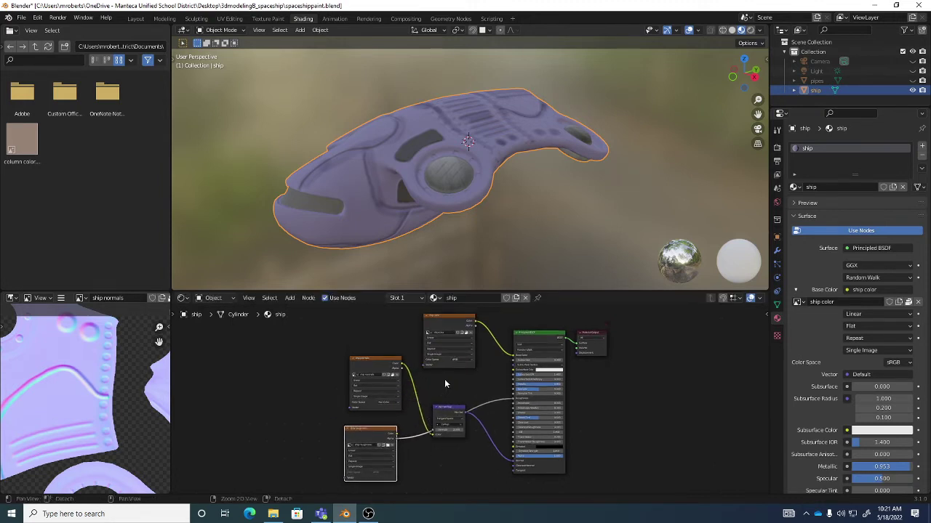
- Spread out the ship color, ship normals and Normal Map nodes so the ship roughness node's link is easy to follow
{"action": "left_click", "coordinate": [441, 325]}
{"action": "mouse_move", "coordinate": [453, 327]}
{"action": "left_mouse_down"}
{"action": "mouse_move", "coordinate": [426, 322]}
{"action": "mouse_move", "coordinate": [445, 327]}
{"action": "left_mouse_up"}
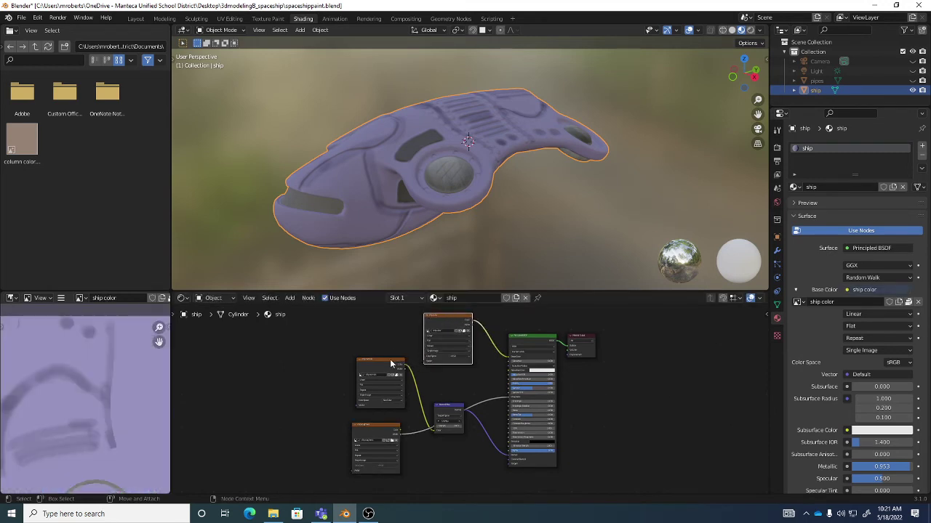
{"action": "left_click_drag", "start_coordinate": [391, 364], "coordinate": [368, 362]}
{"action": "left_click_drag", "start_coordinate": [442, 408], "coordinate": [427, 383]}
{"action": "left_click", "coordinate": [381, 429]}
{"action": "left_click", "coordinate": [449, 323]}
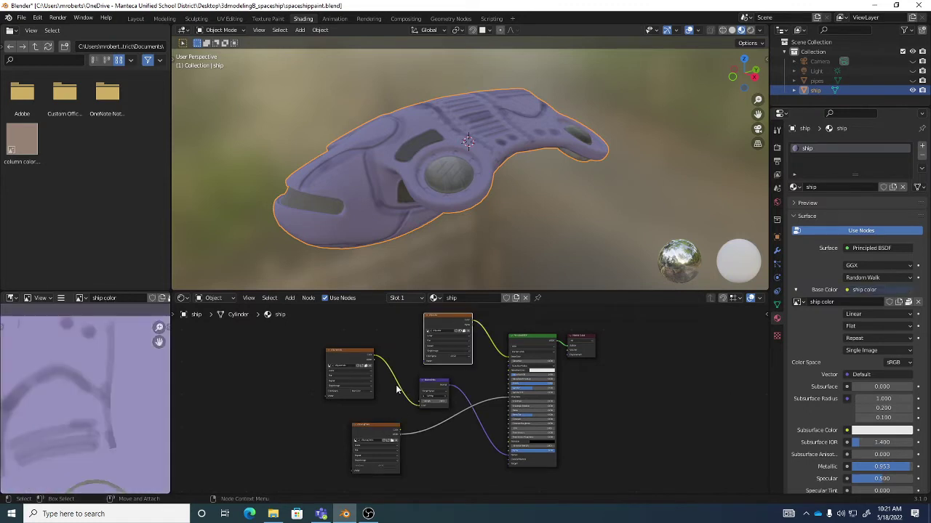
{"action": "left_click", "coordinate": [378, 429]}
{"action": "left_click_drag", "start_coordinate": [375, 430], "coordinate": [392, 432]}
- Replace the ship roughness node's Alpha link into the Principled BSDF Roughness input with a link from its Color output
{"action": "scroll", "coordinate": [441, 422], "scroll_direction": "up", "scroll_amount": 3}
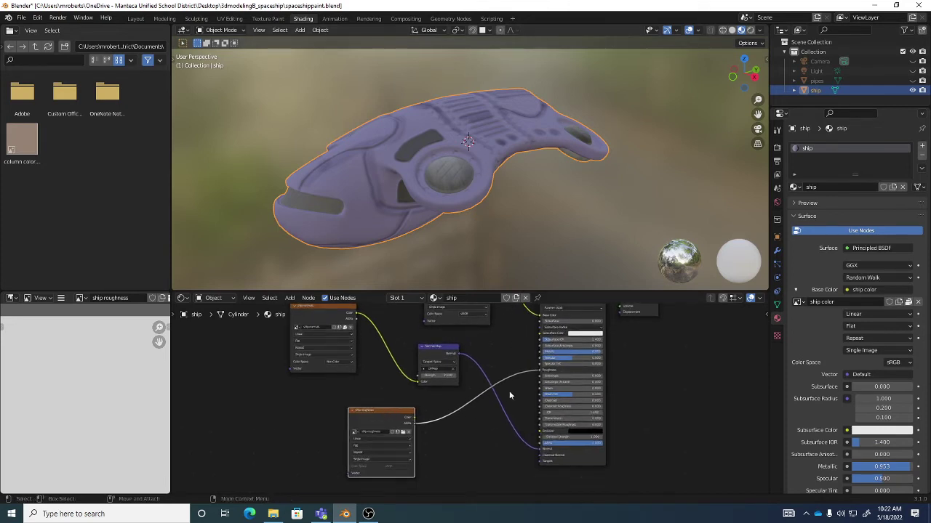
{"action": "scroll", "coordinate": [485, 392], "scroll_direction": "up", "scroll_amount": 2}
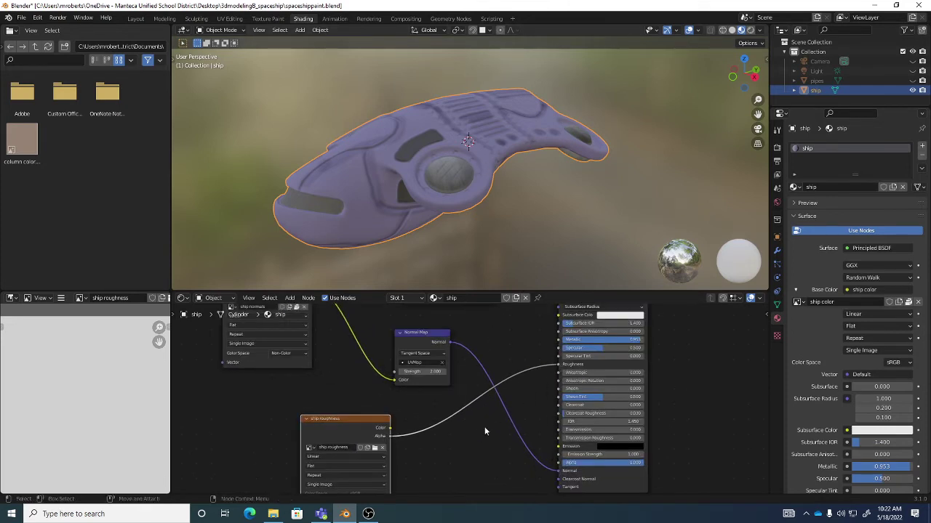
{"action": "scroll", "coordinate": [387, 429], "scroll_direction": "down", "scroll_amount": 2}
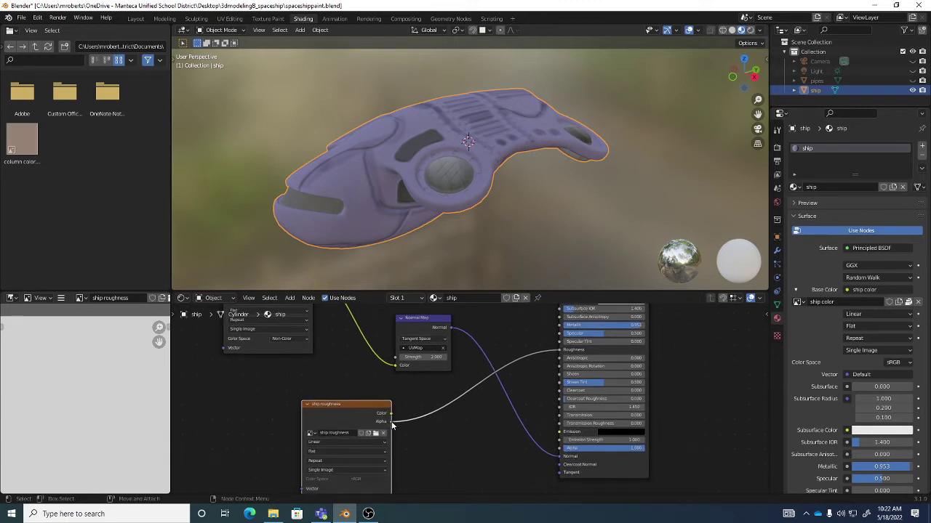
{"action": "left_click_drag", "start_coordinate": [391, 422], "coordinate": [422, 420]}
{"action": "key", "text": "Escape"}
{"action": "left_click_drag", "start_coordinate": [560, 355], "coordinate": [482, 392]}
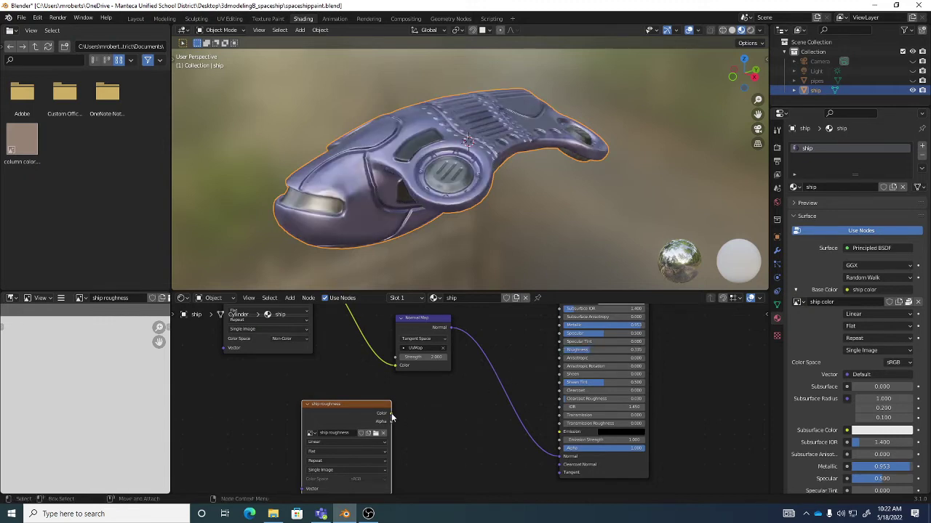
{"action": "left_click_drag", "start_coordinate": [390, 413], "coordinate": [559, 354]}
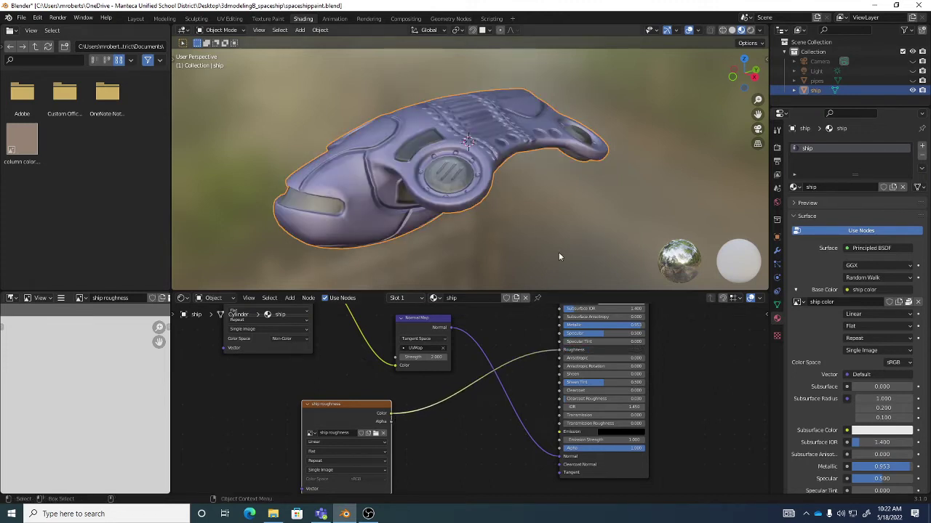
- Disconnect and reconnect the ship roughness Color link at the Roughness input to compare the ship's shine with and without it
{"action": "mouse_move", "coordinate": [506, 170]}
{"action": "left_mouse_down"}
{"action": "mouse_move", "coordinate": [499, 214]}
{"action": "mouse_move", "coordinate": [505, 181]}
{"action": "left_mouse_up"}
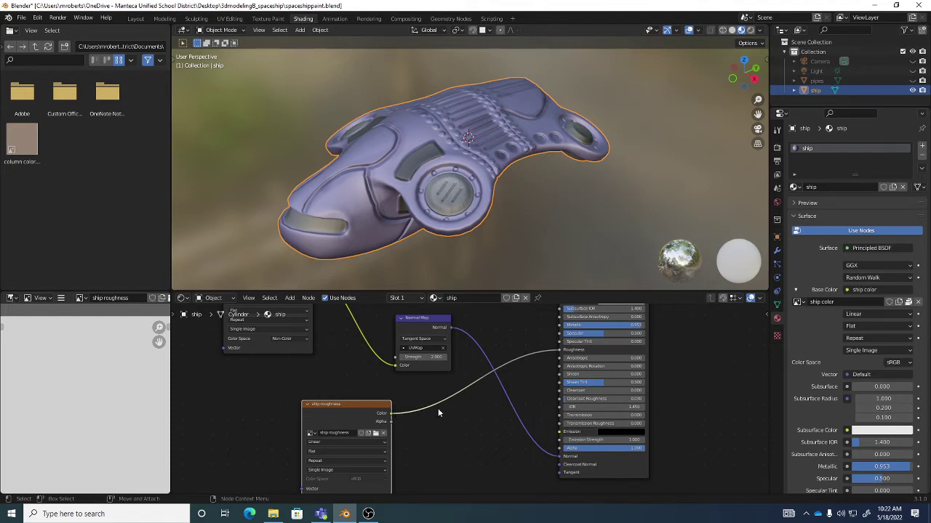
{"action": "left_click_drag", "start_coordinate": [560, 354], "coordinate": [501, 386]}
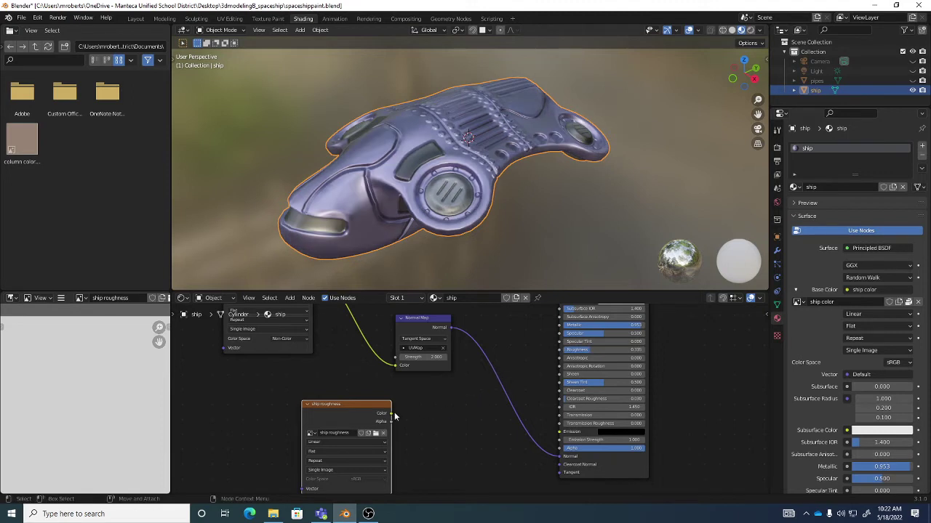
{"action": "mouse_move", "coordinate": [391, 414]}
{"action": "left_mouse_down"}
{"action": "mouse_move", "coordinate": [505, 382]}
{"action": "mouse_move", "coordinate": [560, 352]}
{"action": "left_mouse_up"}
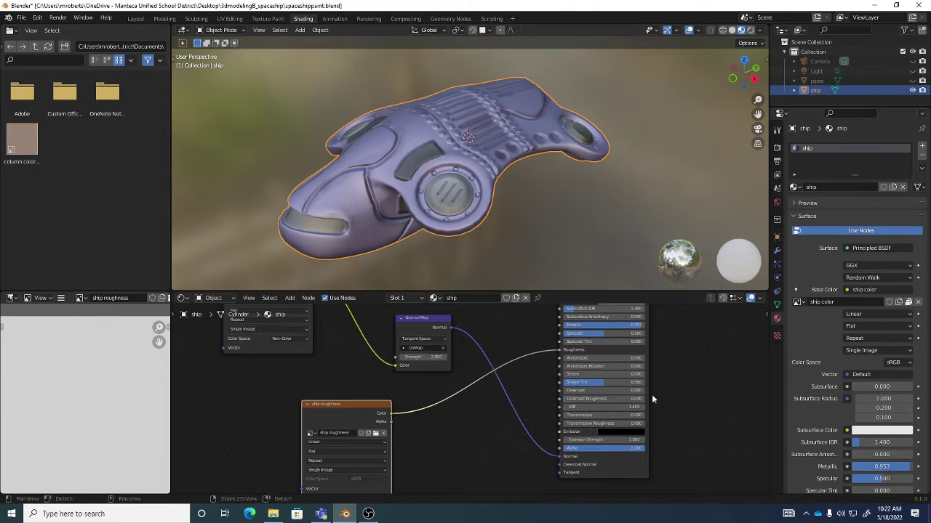
{"action": "scroll", "coordinate": [678, 398], "scroll_direction": "down", "scroll_amount": 4}
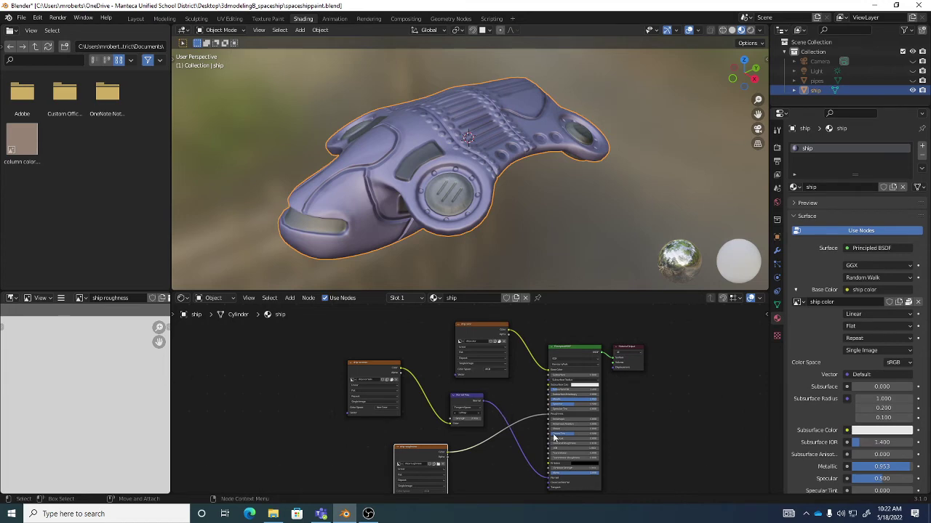
- In the Texture Paint workspace, fill the ship roughness image with mid-grey, value 0.587
{"action": "left_click", "coordinate": [267, 18]}
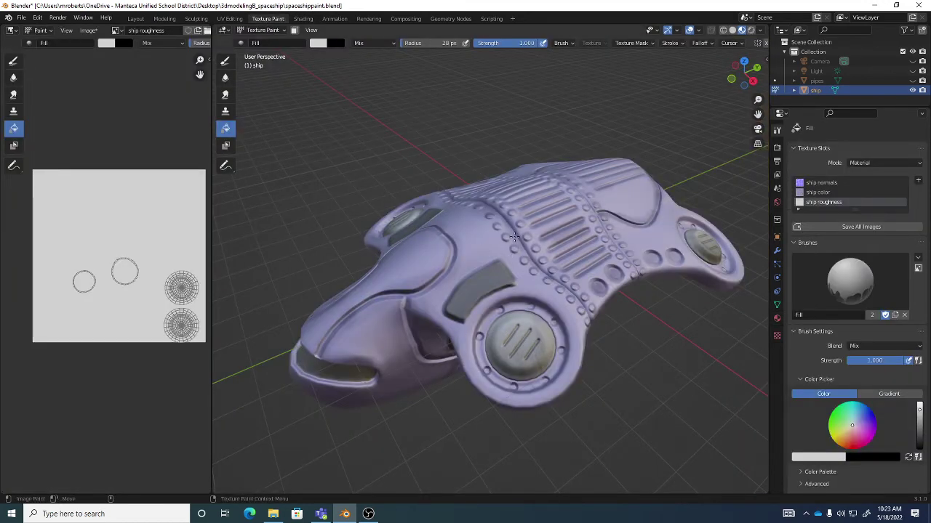
{"action": "left_click", "coordinate": [315, 44]}
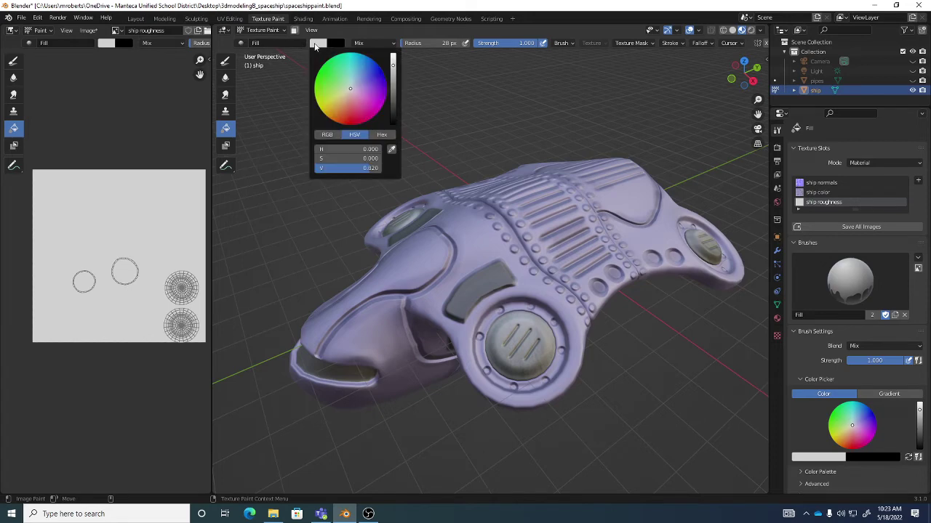
{"action": "left_click", "coordinate": [392, 86]}
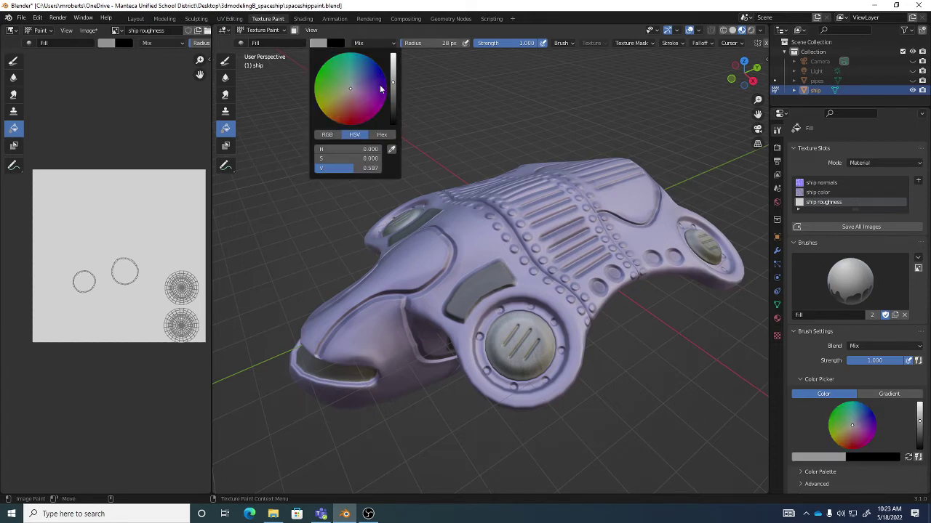
{"action": "left_click", "coordinate": [186, 178]}
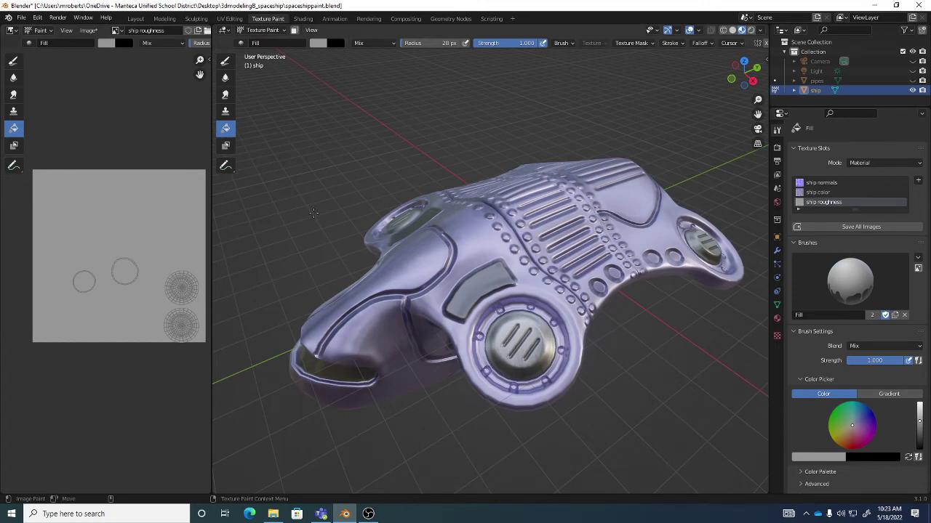
- Paint strokes in near-black, value 0.007, with the Draw brush on the lower part of the front round engine cap
{"action": "left_click", "coordinate": [226, 63]}
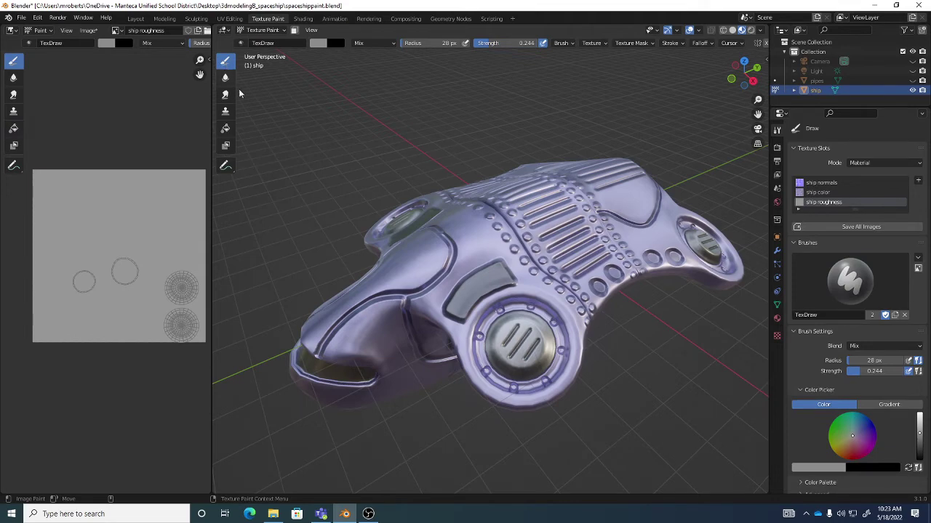
{"action": "mouse_move", "coordinate": [517, 341]}
{"action": "left_mouse_down"}
{"action": "mouse_move", "coordinate": [507, 338]}
{"action": "mouse_move", "coordinate": [508, 324]}
{"action": "left_mouse_up"}
{"action": "scroll", "coordinate": [508, 320], "scroll_direction": "up", "scroll_amount": 4}
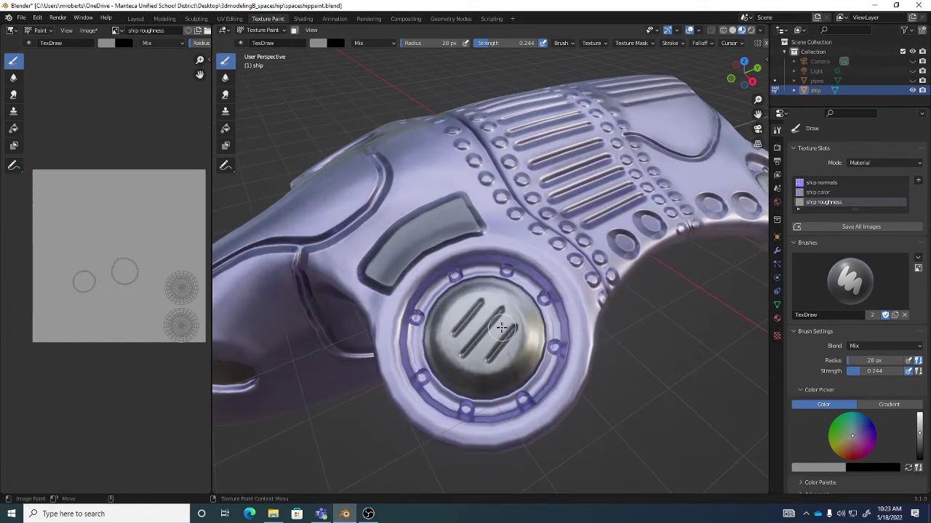
{"action": "left_click", "coordinate": [320, 44]}
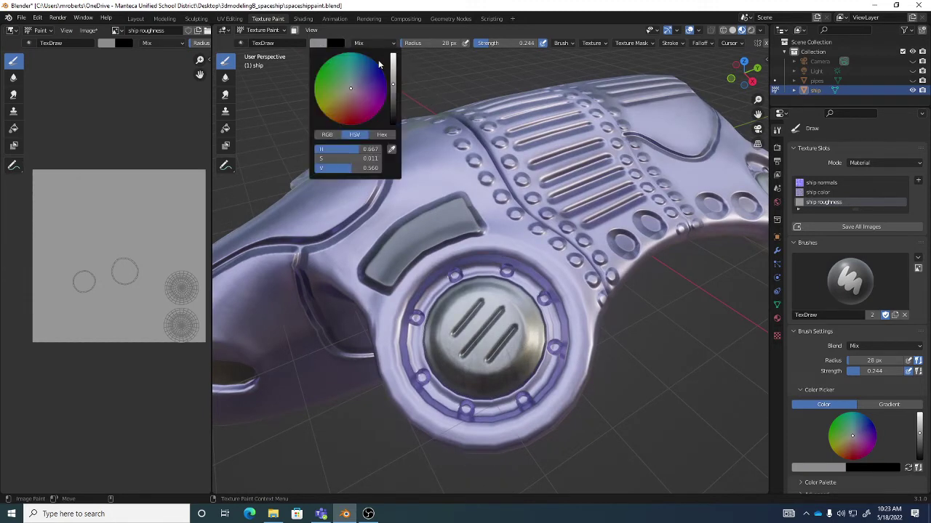
{"action": "left_click_drag", "start_coordinate": [394, 106], "coordinate": [392, 122]}
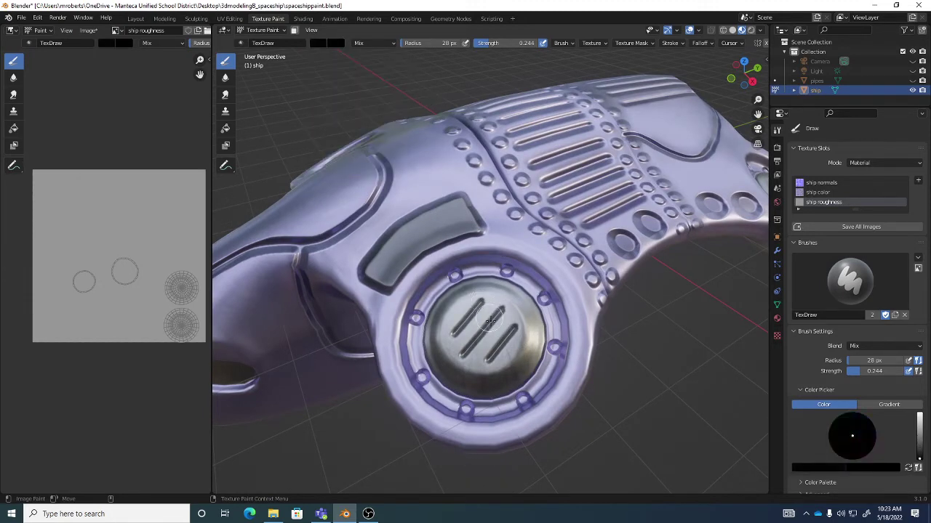
{"action": "mouse_move", "coordinate": [508, 367]}
{"action": "left_mouse_down"}
{"action": "mouse_move", "coordinate": [487, 363]}
{"action": "mouse_move", "coordinate": [500, 351]}
{"action": "mouse_move", "coordinate": [491, 377]}
{"action": "left_mouse_up"}
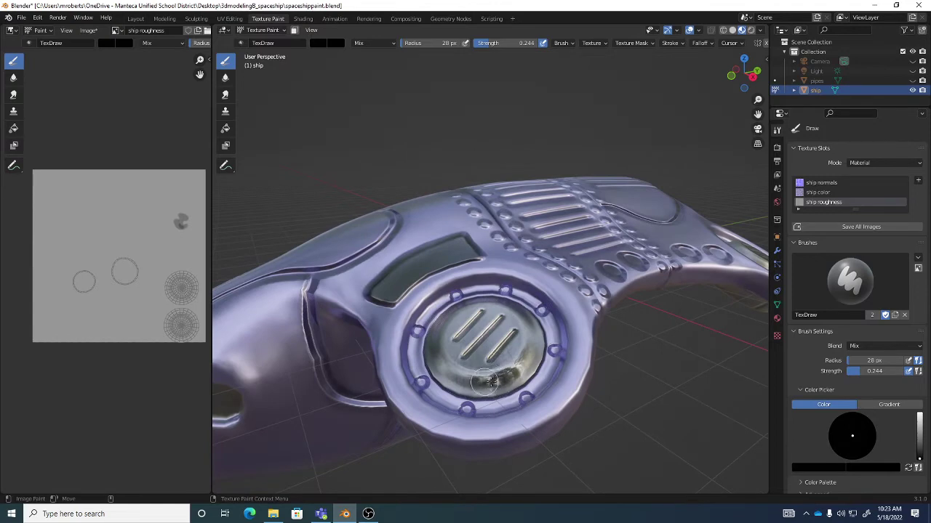
- Set the Draw brush color to white, value 1.000, and paint over part of the front engine cap
{"action": "left_click", "coordinate": [319, 43]}
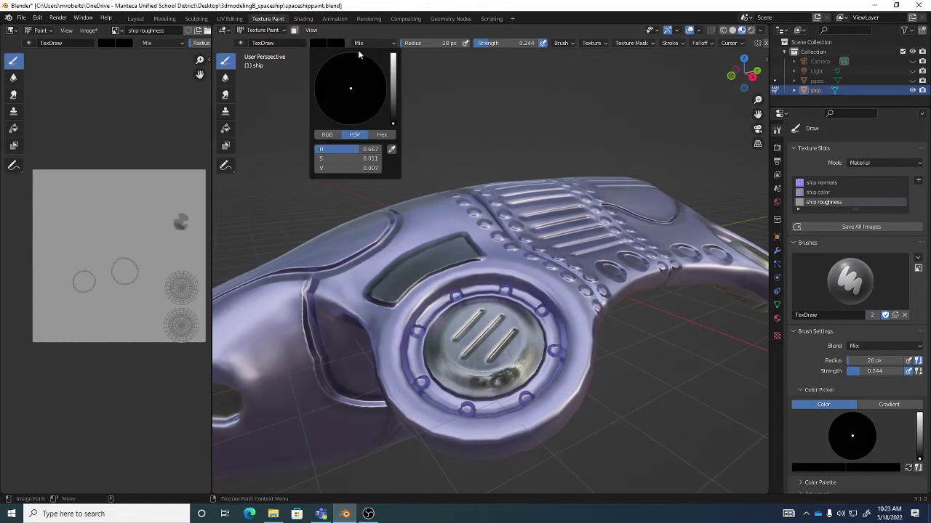
{"action": "left_click_drag", "start_coordinate": [394, 69], "coordinate": [392, 54]}
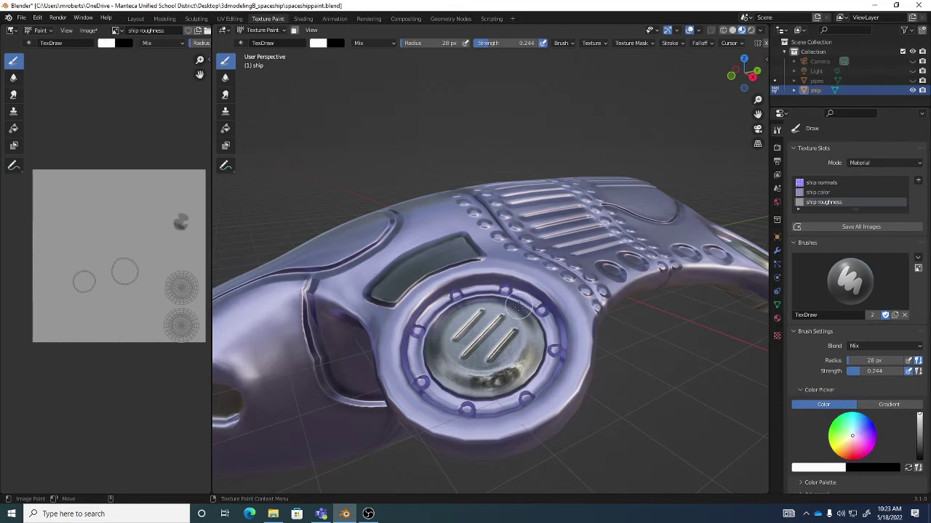
{"action": "key", "text": "KP_8"}
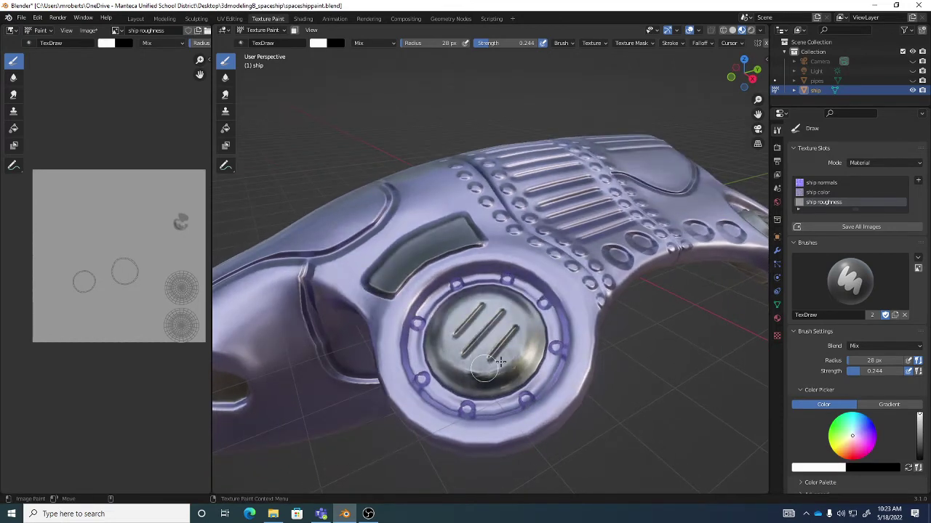
{"action": "scroll", "coordinate": [509, 349], "scroll_direction": "down", "scroll_amount": 4}
{"action": "key", "text": "KP_8"}
{"action": "key", "text": "KP_8"}
{"action": "key", "text": "KP_8"}
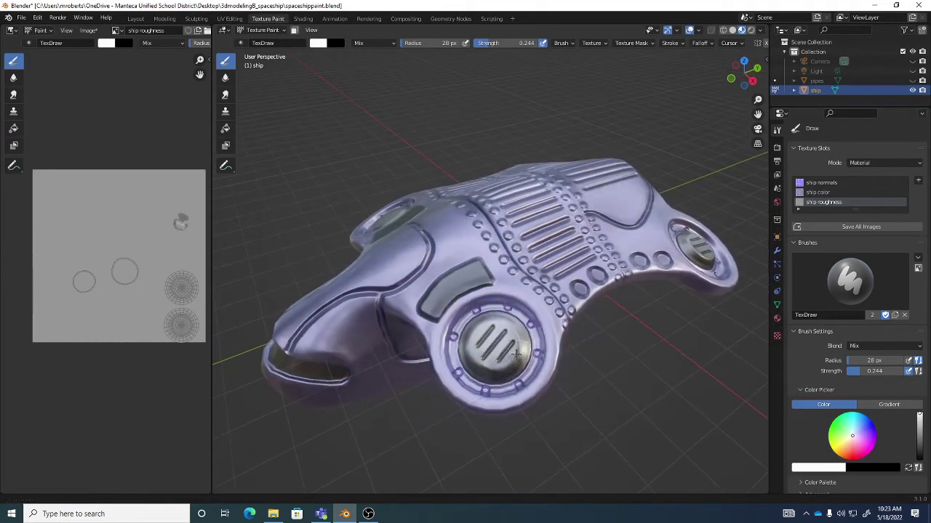
- In Edit Mode, clear the selection, pick one face on each of the four round engine caps and select all linked faces
{"action": "key", "text": "Tab"}
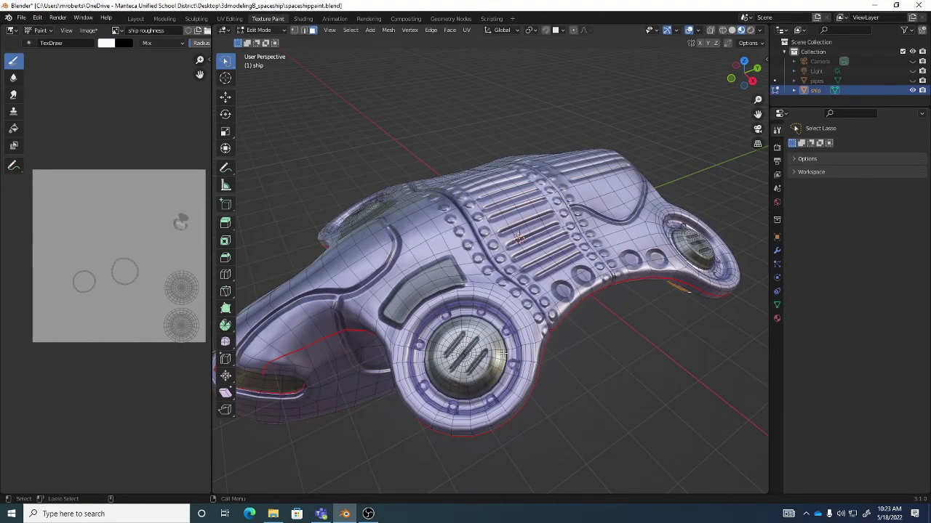
{"action": "key", "text": "alt+a"}
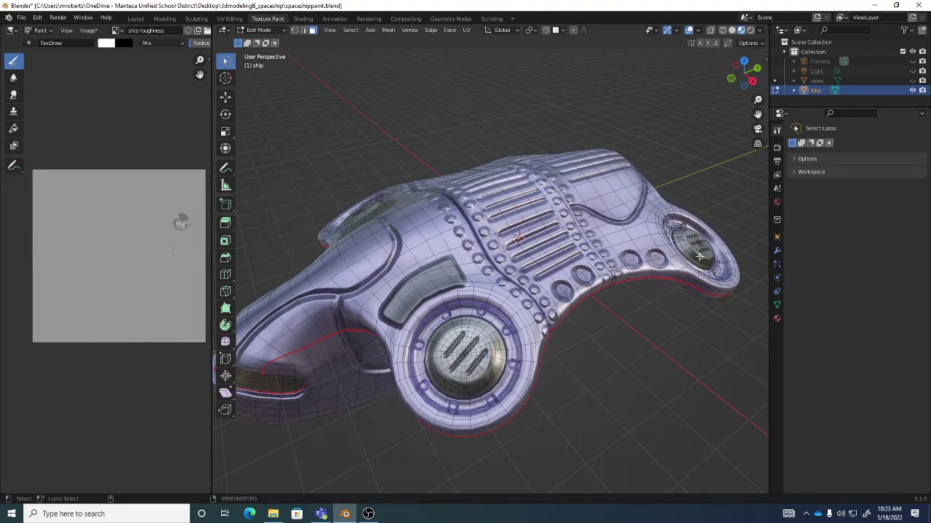
{"action": "left_click_drag", "start_coordinate": [699, 256], "coordinate": [554, 385]}
{"action": "scroll", "coordinate": [492, 247], "scroll_direction": "up", "scroll_amount": 4}
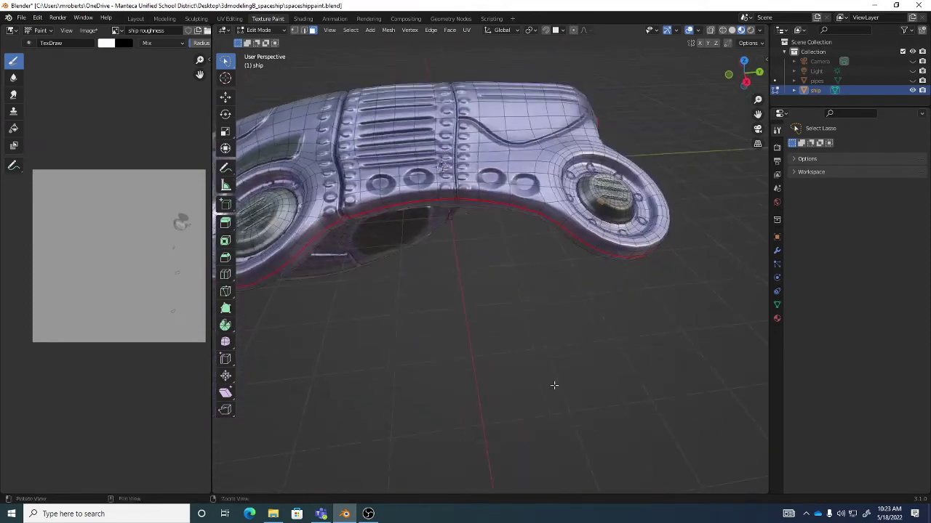
{"action": "left_click", "coordinate": [350, 30]}
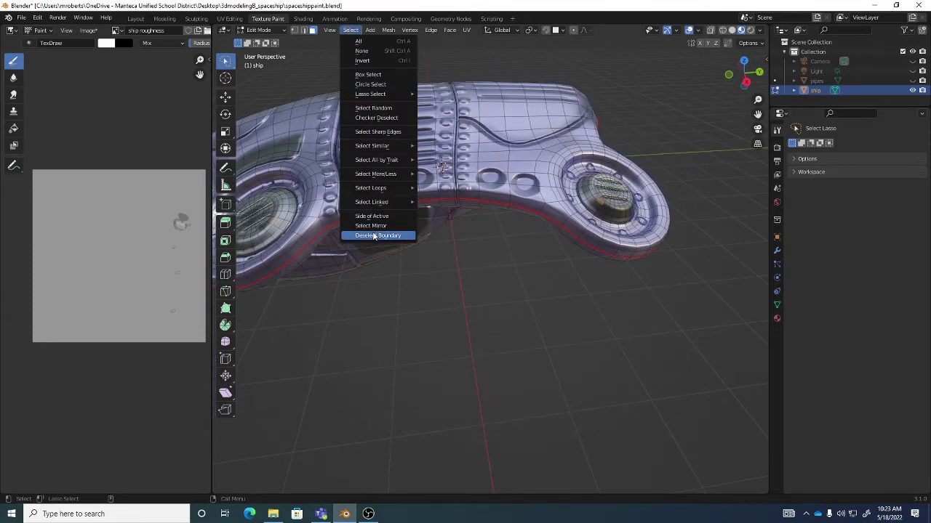
{"action": "mouse_move", "coordinate": [373, 203]}
{"action": "left_click", "coordinate": [442, 203]}
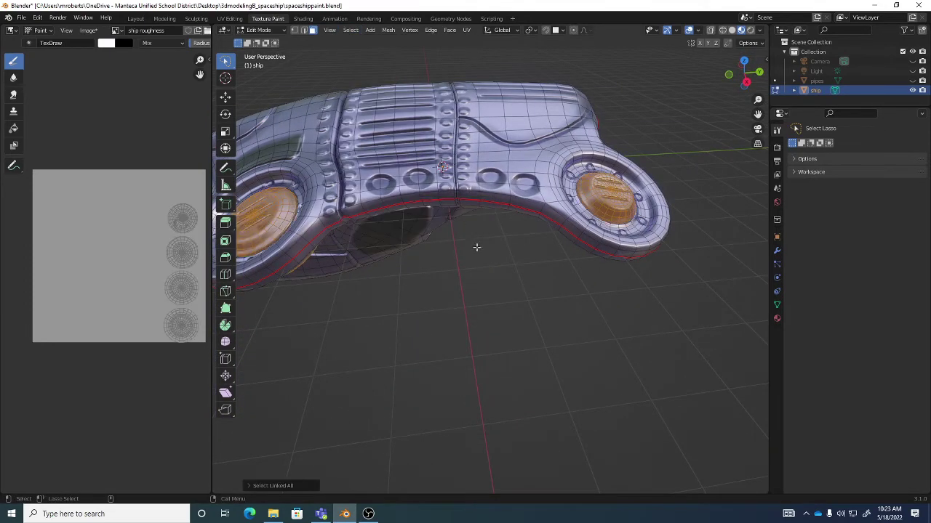
- Grow the engine cap selection by one ring of faces
{"action": "left_click_drag", "start_coordinate": [511, 289], "coordinate": [527, 211]}
{"action": "scroll", "coordinate": [527, 211], "scroll_direction": "up", "scroll_amount": 5}
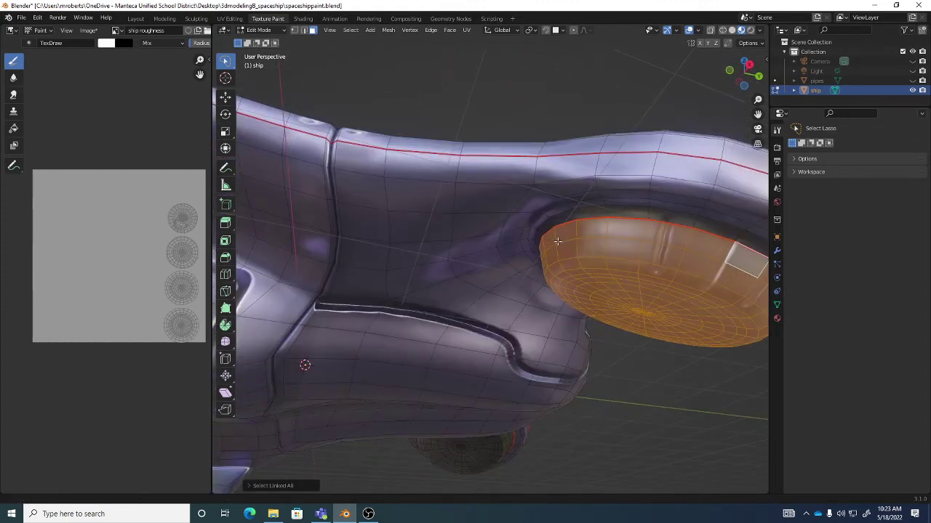
{"action": "key", "text": "ctrl+KP_Add"}
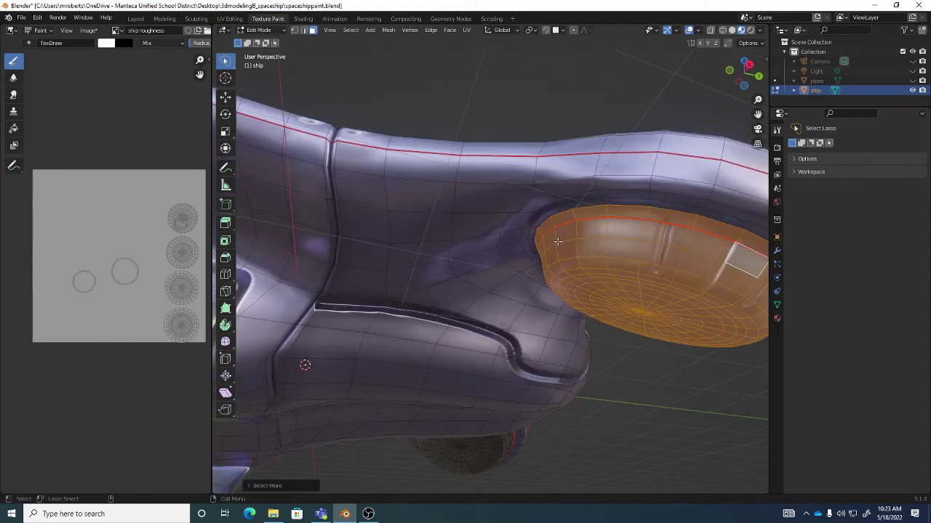
- Return to Texture Paint mode and turn on the paint mask so only the selected engine cap faces can be painted
{"action": "scroll", "coordinate": [557, 242], "scroll_direction": "down", "scroll_amount": 5}
{"action": "left_click_drag", "start_coordinate": [557, 242], "coordinate": [525, 283]}
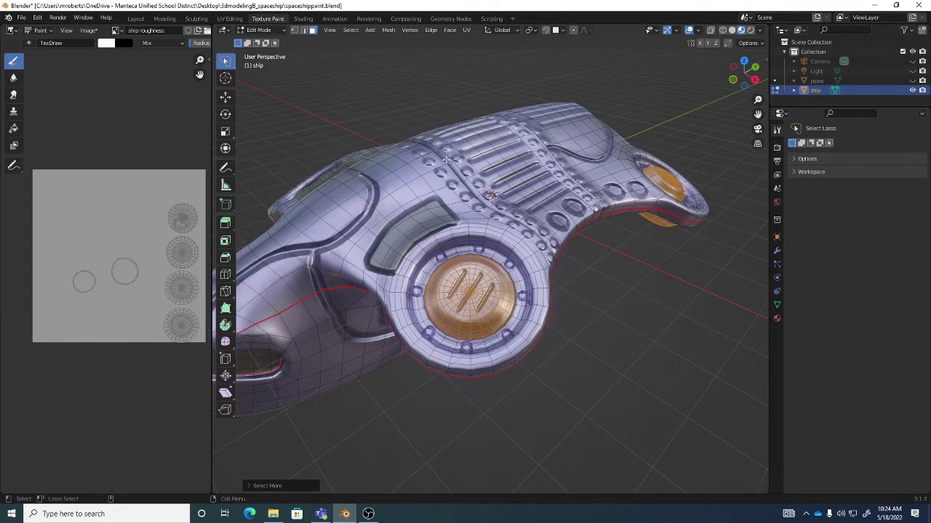
{"action": "key", "text": "Tab"}
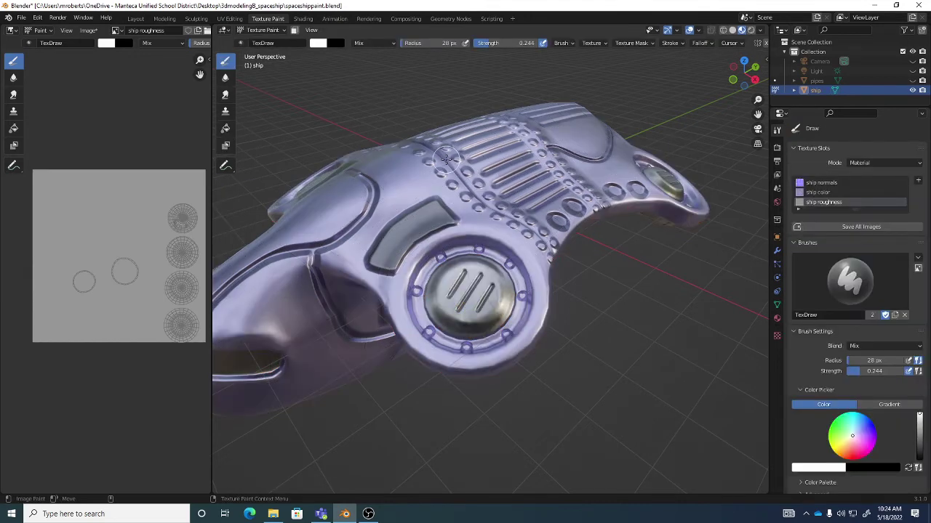
{"action": "left_click", "coordinate": [294, 30]}
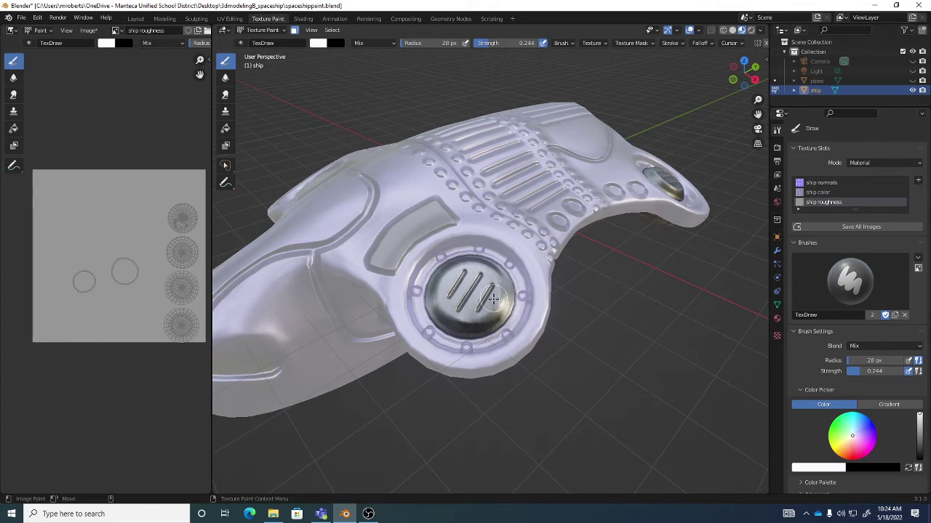
{"action": "mouse_move", "coordinate": [495, 290]}
{"action": "left_mouse_down"}
{"action": "mouse_move", "coordinate": [487, 217]}
{"action": "mouse_move", "coordinate": [295, 196]}
{"action": "left_mouse_up"}
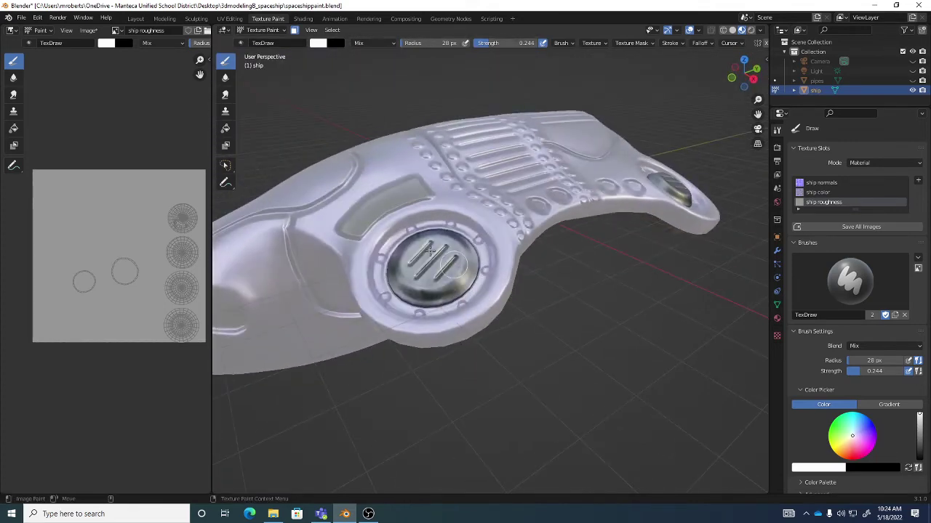
- Fill the masked engine caps in the ship roughness image with white, value 1.000
{"action": "left_click", "coordinate": [226, 129]}
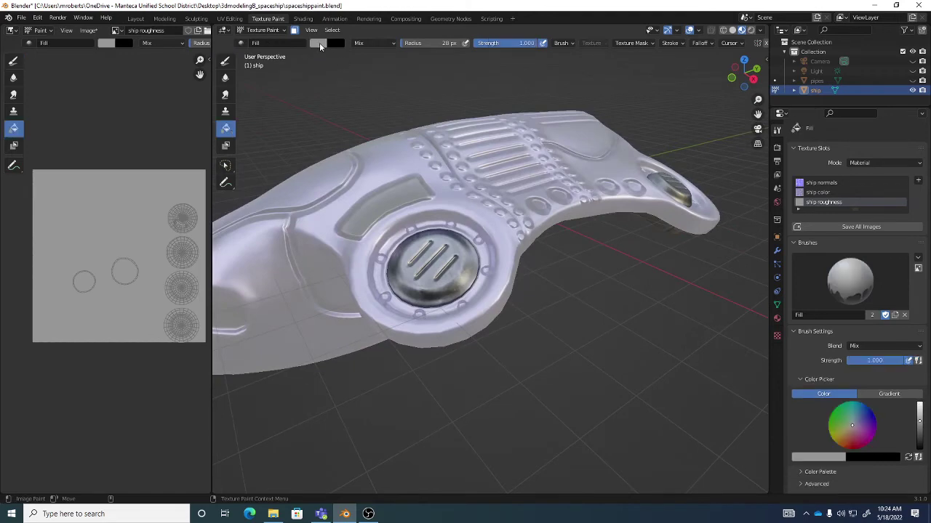
{"action": "left_click", "coordinate": [319, 42]}
{"action": "left_click", "coordinate": [393, 67]}
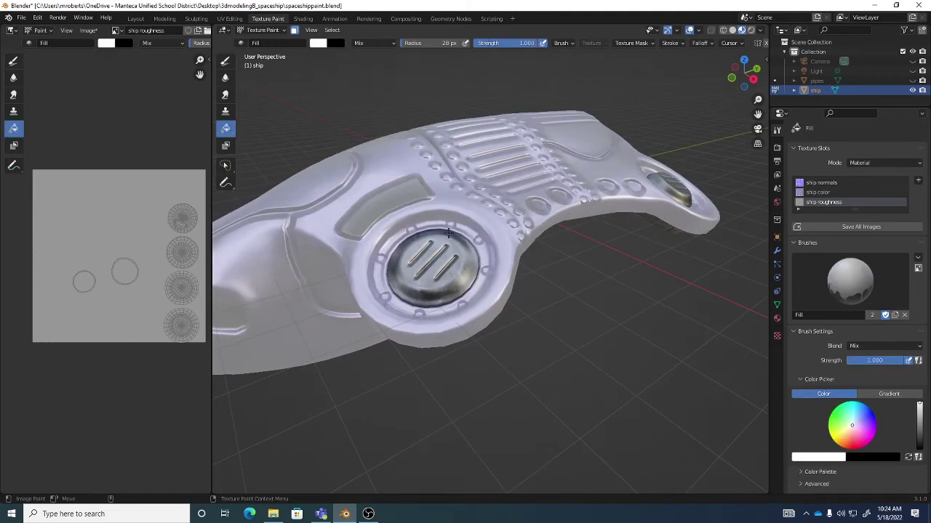
{"action": "left_click", "coordinate": [450, 256]}
{"action": "left_click_drag", "start_coordinate": [449, 256], "coordinate": [548, 268]}
- Refill the masked engine caps with slightly darker light greys, first value 0.887 and finally 0.827
{"action": "left_click", "coordinate": [318, 44]}
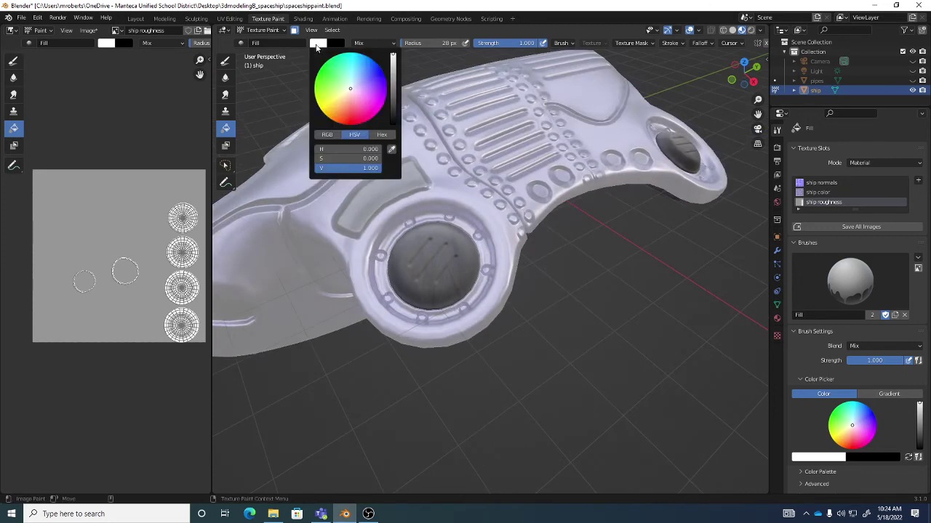
{"action": "left_click", "coordinate": [393, 65]}
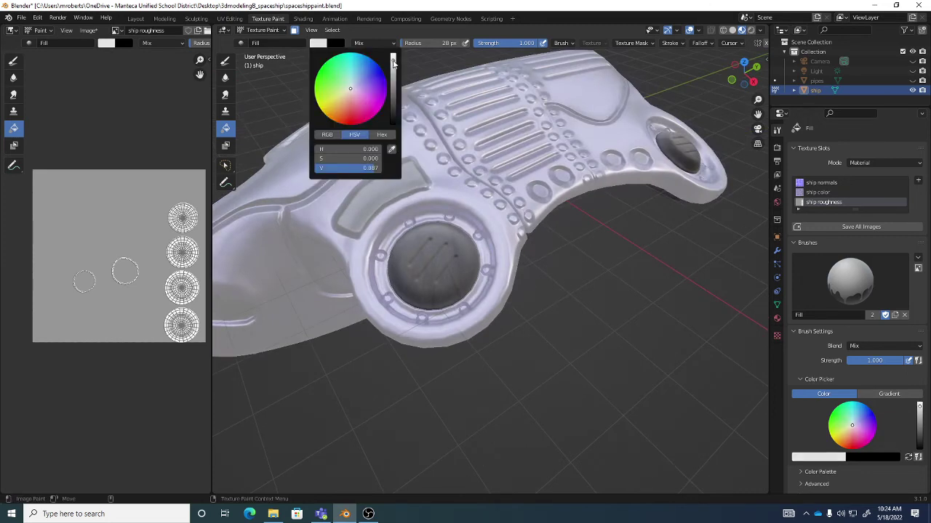
{"action": "left_click", "coordinate": [431, 247]}
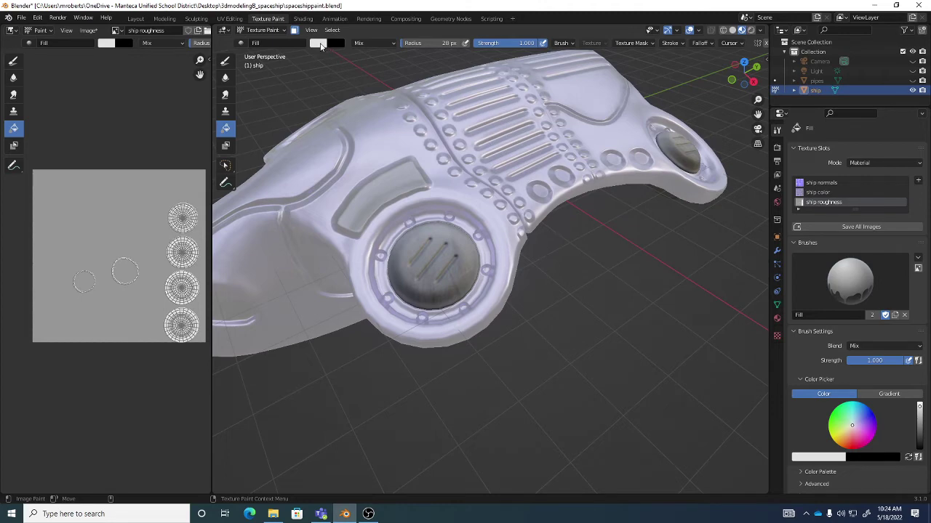
{"action": "left_click", "coordinate": [318, 44]}
{"action": "left_click", "coordinate": [394, 69]}
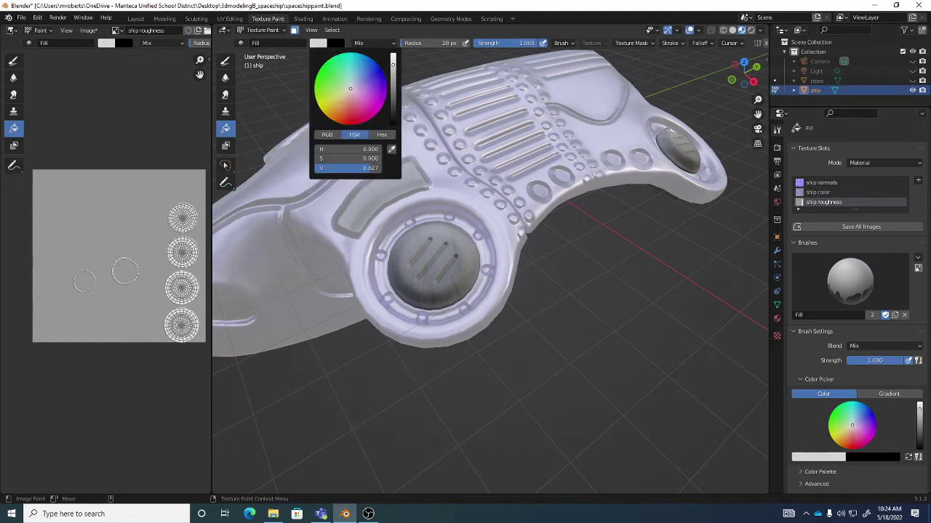
{"action": "left_click", "coordinate": [434, 240]}
- Turn off the face selection paint mask and return to the Draw brush
{"action": "mouse_move", "coordinate": [495, 288]}
{"action": "left_mouse_down"}
{"action": "mouse_move", "coordinate": [487, 272]}
{"action": "mouse_move", "coordinate": [458, 277]}
{"action": "mouse_move", "coordinate": [456, 229]}
{"action": "mouse_move", "coordinate": [454, 244]}
{"action": "mouse_move", "coordinate": [442, 223]}
{"action": "mouse_move", "coordinate": [451, 289]}
{"action": "left_mouse_up"}
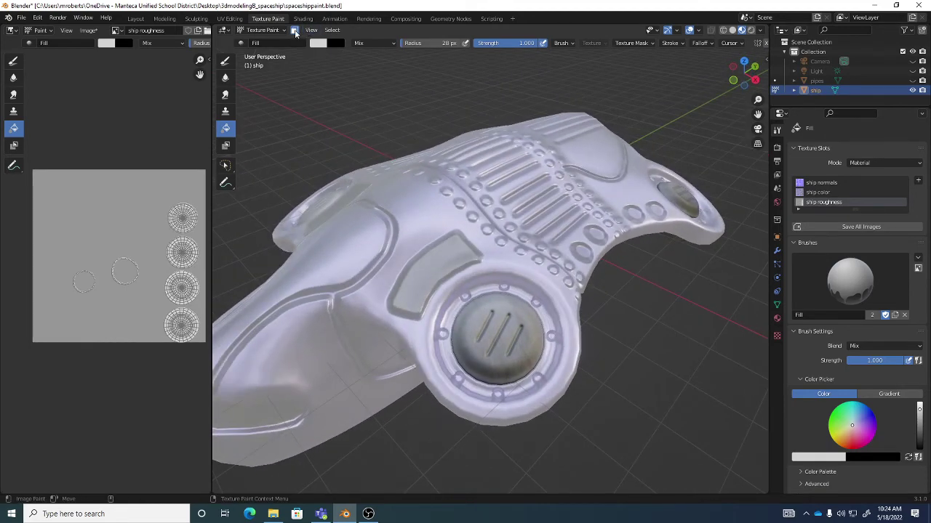
{"action": "left_click", "coordinate": [294, 30]}
{"action": "mouse_move", "coordinate": [456, 245]}
{"action": "left_mouse_down"}
{"action": "mouse_move", "coordinate": [470, 283]}
{"action": "mouse_move", "coordinate": [558, 273]}
{"action": "mouse_move", "coordinate": [570, 250]}
{"action": "left_mouse_up"}
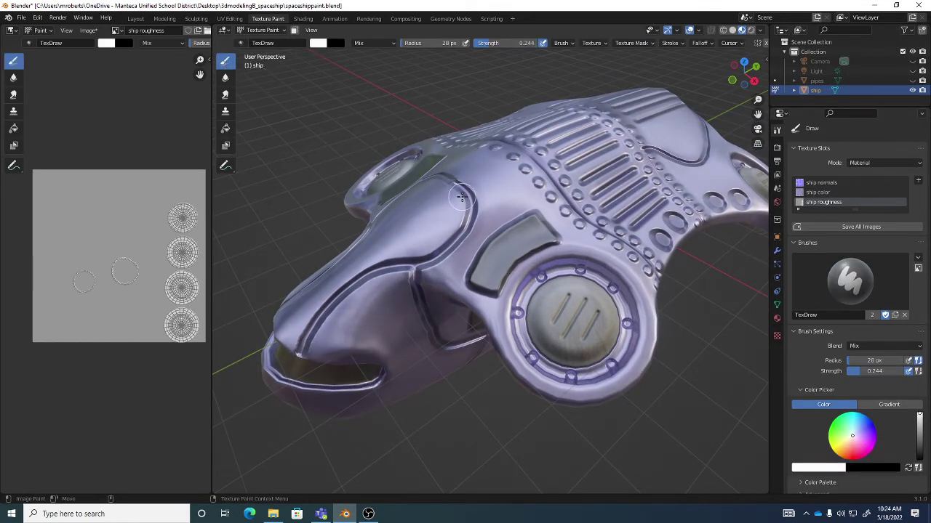
- Set the Draw brush to near-black at strength 1.000 and paint the curved panel by the front engine and the smaller underside window
{"action": "left_click_drag", "start_coordinate": [526, 229], "coordinate": [518, 238]}
{"action": "scroll", "coordinate": [518, 238], "scroll_direction": "up", "scroll_amount": 3}
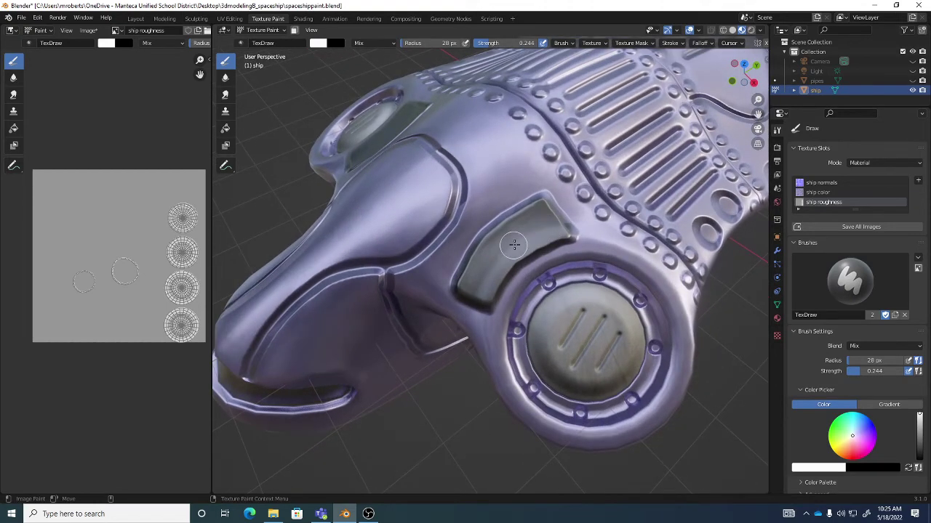
{"action": "left_click", "coordinate": [319, 44]}
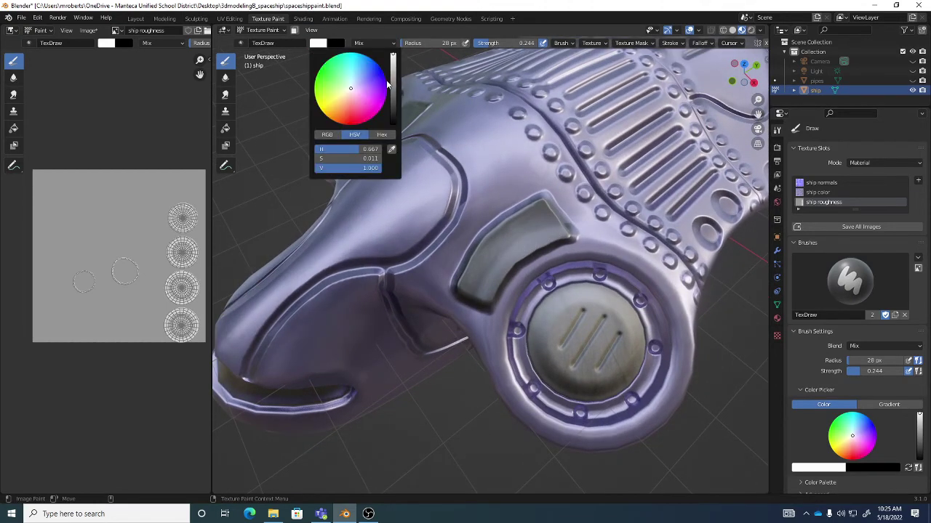
{"action": "left_click_drag", "start_coordinate": [393, 93], "coordinate": [393, 110]}
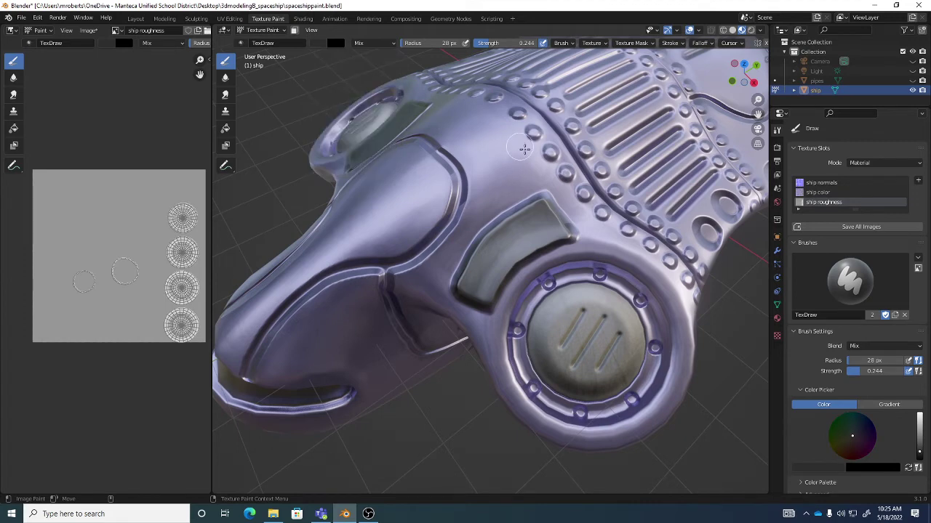
{"action": "left_click_drag", "start_coordinate": [490, 45], "coordinate": [538, 46]}
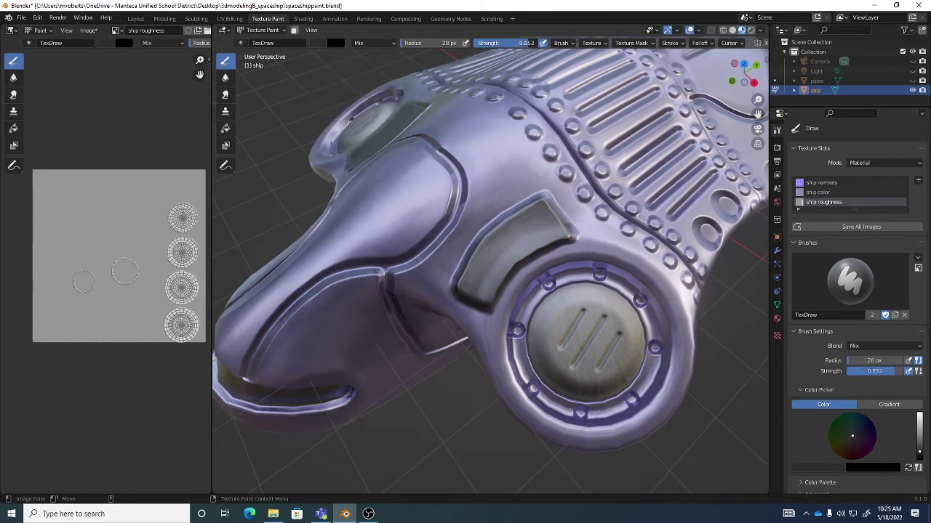
{"action": "mouse_move", "coordinate": [536, 216]}
{"action": "left_mouse_down"}
{"action": "mouse_move", "coordinate": [477, 253]}
{"action": "mouse_move", "coordinate": [525, 212]}
{"action": "mouse_move", "coordinate": [551, 220]}
{"action": "mouse_move", "coordinate": [560, 234]}
{"action": "mouse_move", "coordinate": [509, 251]}
{"action": "left_mouse_up"}
{"action": "mouse_move", "coordinate": [489, 291]}
{"action": "left_mouse_down"}
{"action": "mouse_move", "coordinate": [486, 249]}
{"action": "mouse_move", "coordinate": [476, 276]}
{"action": "mouse_move", "coordinate": [486, 257]}
{"action": "mouse_move", "coordinate": [486, 275]}
{"action": "mouse_move", "coordinate": [494, 244]}
{"action": "mouse_move", "coordinate": [523, 215]}
{"action": "mouse_move", "coordinate": [551, 215]}
{"action": "mouse_move", "coordinate": [551, 230]}
{"action": "mouse_move", "coordinate": [474, 292]}
{"action": "mouse_move", "coordinate": [493, 200]}
{"action": "mouse_move", "coordinate": [509, 235]}
{"action": "mouse_move", "coordinate": [483, 266]}
{"action": "mouse_move", "coordinate": [491, 277]}
{"action": "mouse_move", "coordinate": [435, 270]}
{"action": "mouse_move", "coordinate": [432, 288]}
{"action": "mouse_move", "coordinate": [440, 265]}
{"action": "mouse_move", "coordinate": [495, 258]}
{"action": "mouse_move", "coordinate": [494, 302]}
{"action": "mouse_move", "coordinate": [429, 293]}
{"action": "mouse_move", "coordinate": [463, 272]}
{"action": "mouse_move", "coordinate": [470, 281]}
{"action": "mouse_move", "coordinate": [478, 275]}
{"action": "mouse_move", "coordinate": [462, 277]}
{"action": "mouse_move", "coordinate": [459, 289]}
{"action": "mouse_move", "coordinate": [489, 295]}
{"action": "mouse_move", "coordinate": [479, 305]}
{"action": "mouse_move", "coordinate": [436, 285]}
{"action": "left_mouse_up"}
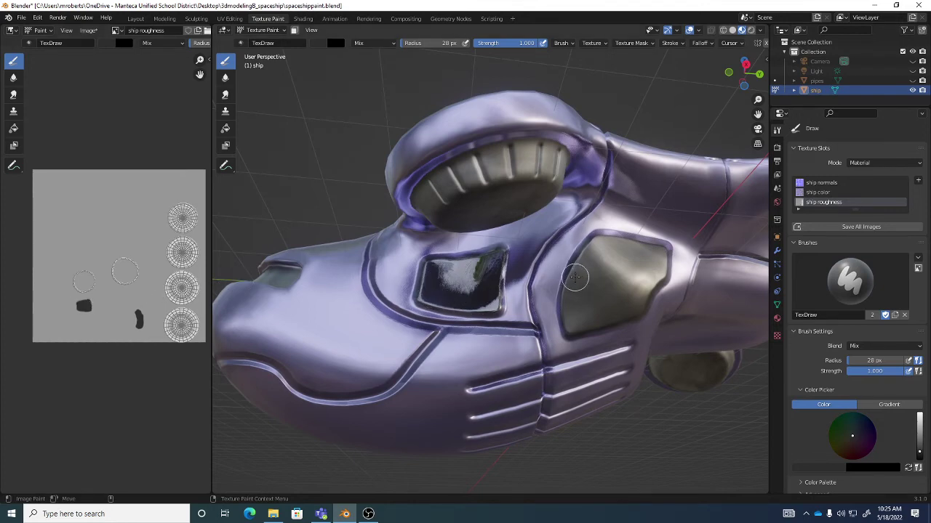
- Paint the larger underside window behind the small one near-black with the Draw brush, covering its outline and centre
{"action": "mouse_move", "coordinate": [575, 272]}
{"action": "left_mouse_down"}
{"action": "mouse_move", "coordinate": [538, 268]}
{"action": "mouse_move", "coordinate": [536, 255]}
{"action": "left_mouse_up"}
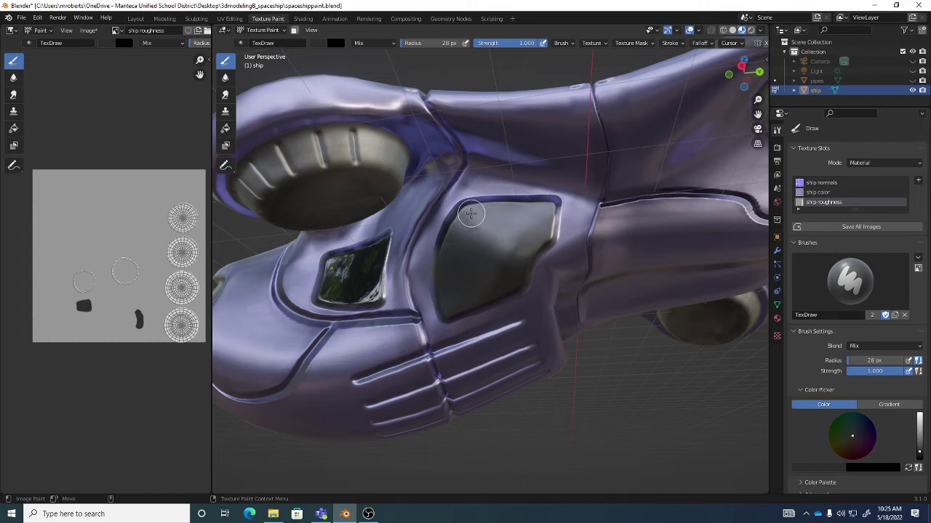
{"action": "mouse_move", "coordinate": [471, 212]}
{"action": "left_mouse_down"}
{"action": "mouse_move", "coordinate": [539, 208]}
{"action": "mouse_move", "coordinate": [546, 217]}
{"action": "mouse_move", "coordinate": [513, 279]}
{"action": "mouse_move", "coordinate": [451, 297]}
{"action": "mouse_move", "coordinate": [509, 283]}
{"action": "mouse_move", "coordinate": [449, 308]}
{"action": "mouse_move", "coordinate": [462, 221]}
{"action": "mouse_move", "coordinate": [442, 292]}
{"action": "mouse_move", "coordinate": [470, 232]}
{"action": "mouse_move", "coordinate": [497, 214]}
{"action": "mouse_move", "coordinate": [520, 221]}
{"action": "left_mouse_up"}
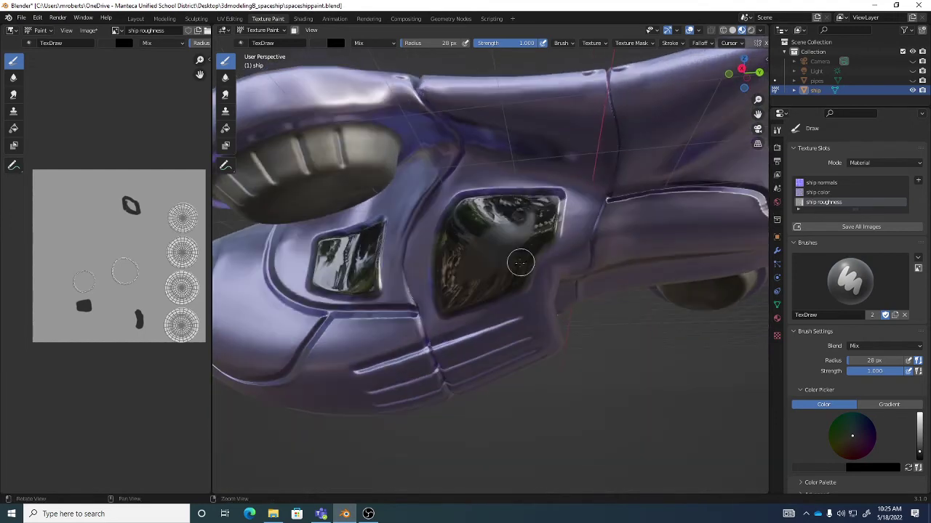
{"action": "mouse_move", "coordinate": [521, 263]}
{"action": "left_mouse_down"}
{"action": "mouse_move", "coordinate": [538, 218]}
{"action": "mouse_move", "coordinate": [520, 231]}
{"action": "mouse_move", "coordinate": [485, 231]}
{"action": "mouse_move", "coordinate": [498, 260]}
{"action": "mouse_move", "coordinate": [458, 266]}
{"action": "mouse_move", "coordinate": [443, 284]}
{"action": "mouse_move", "coordinate": [469, 237]}
{"action": "mouse_move", "coordinate": [541, 211]}
{"action": "mouse_move", "coordinate": [463, 260]}
{"action": "mouse_move", "coordinate": [469, 208]}
{"action": "mouse_move", "coordinate": [446, 266]}
{"action": "mouse_move", "coordinate": [484, 283]}
{"action": "mouse_move", "coordinate": [490, 253]}
{"action": "mouse_move", "coordinate": [437, 195]}
{"action": "mouse_move", "coordinate": [623, 225]}
{"action": "left_mouse_up"}
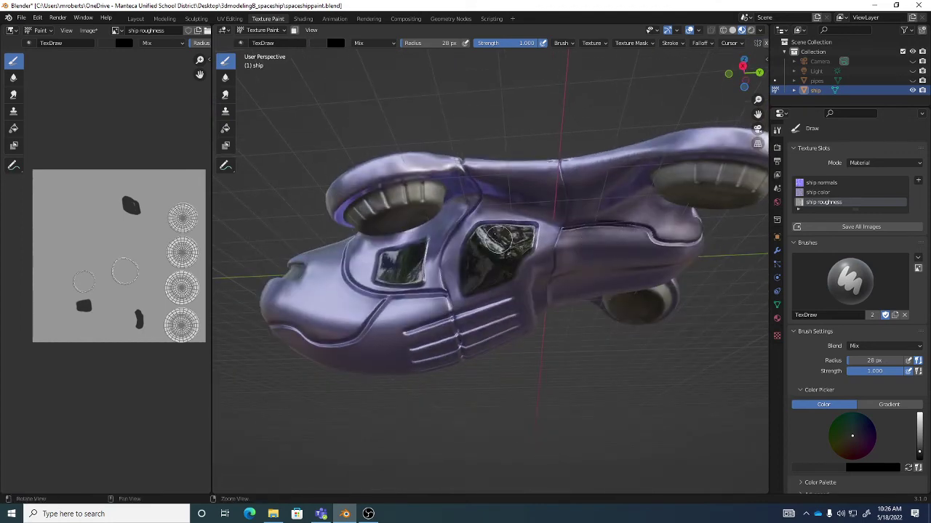
{"action": "left_click_drag", "start_coordinate": [497, 238], "coordinate": [506, 236]}
- In Edit Mode with face selection, select one face of the front windshield and extend the selection to all linked faces
{"action": "left_click_drag", "start_coordinate": [398, 234], "coordinate": [527, 278]}
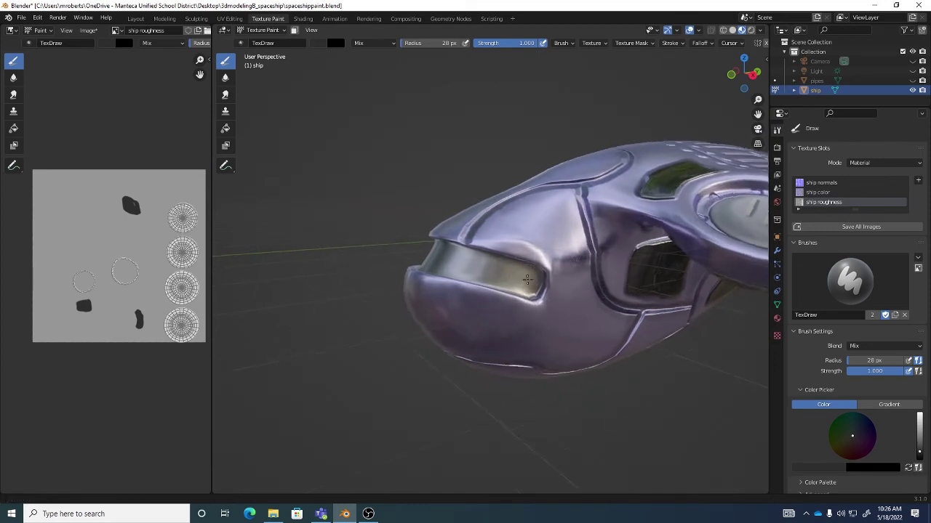
{"action": "scroll", "coordinate": [527, 279], "scroll_direction": "up", "scroll_amount": 6}
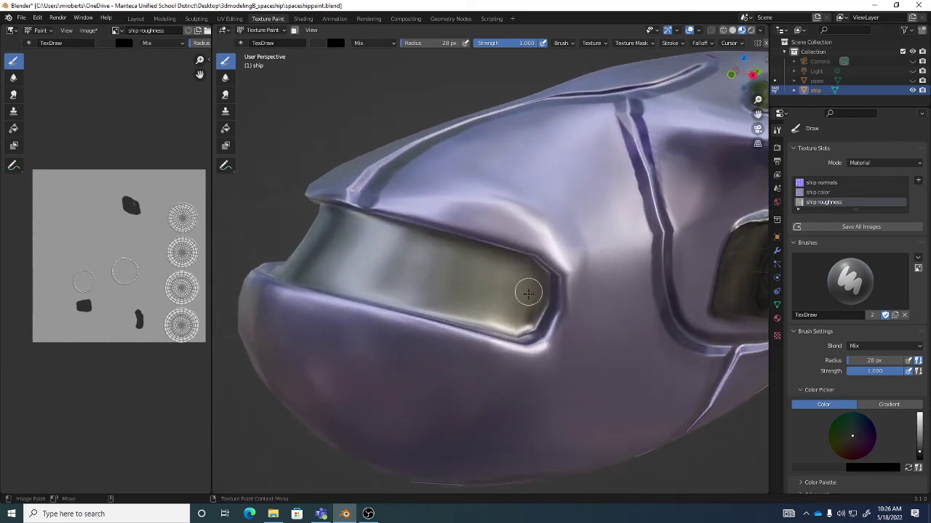
{"action": "key", "text": "Tab"}
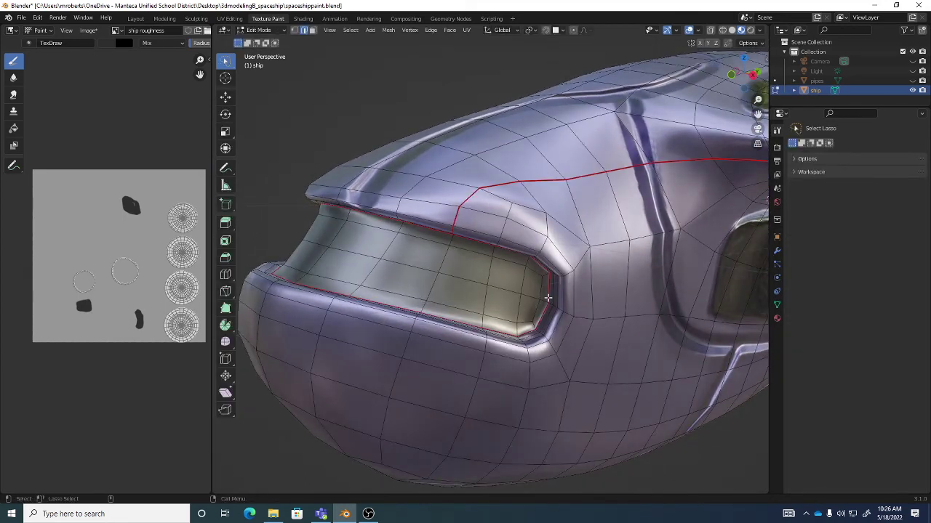
{"action": "key", "text": "3"}
{"action": "left_click", "coordinate": [540, 294]}
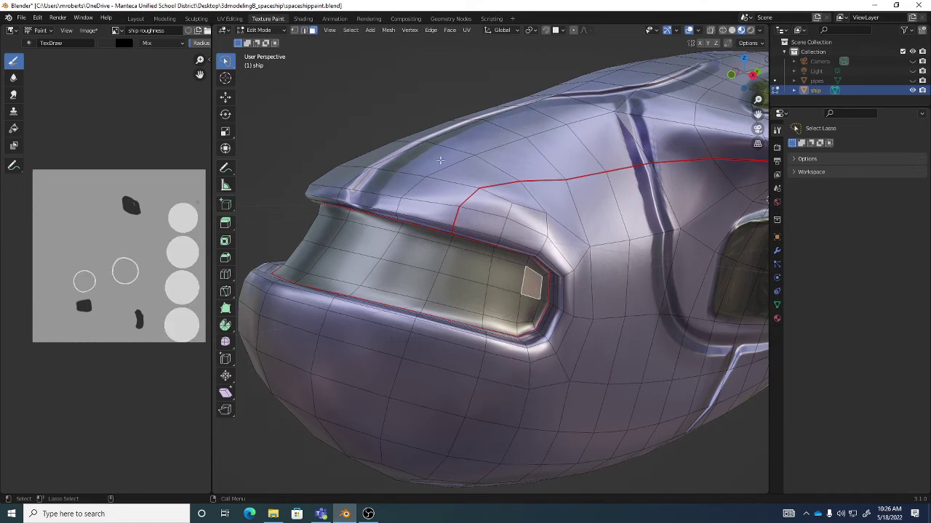
{"action": "left_click", "coordinate": [350, 32]}
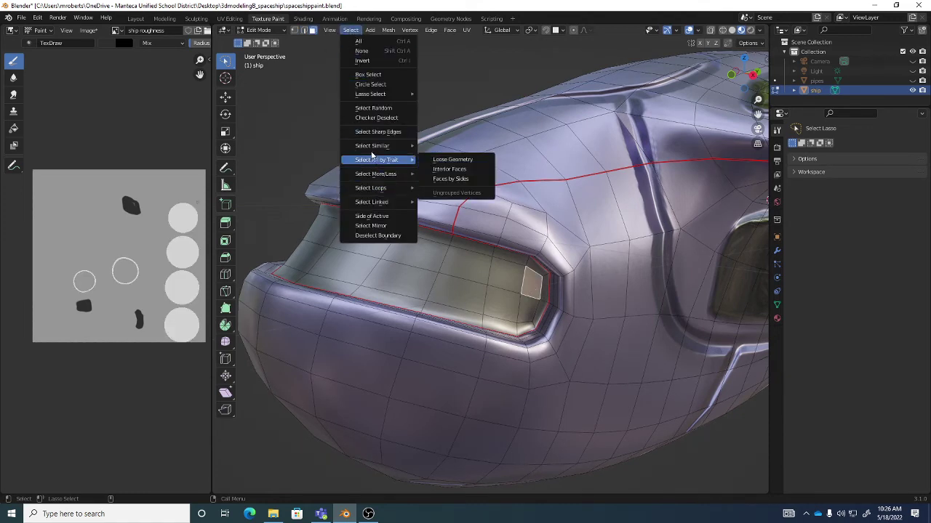
{"action": "mouse_move", "coordinate": [371, 201]}
{"action": "left_click", "coordinate": [441, 200]}
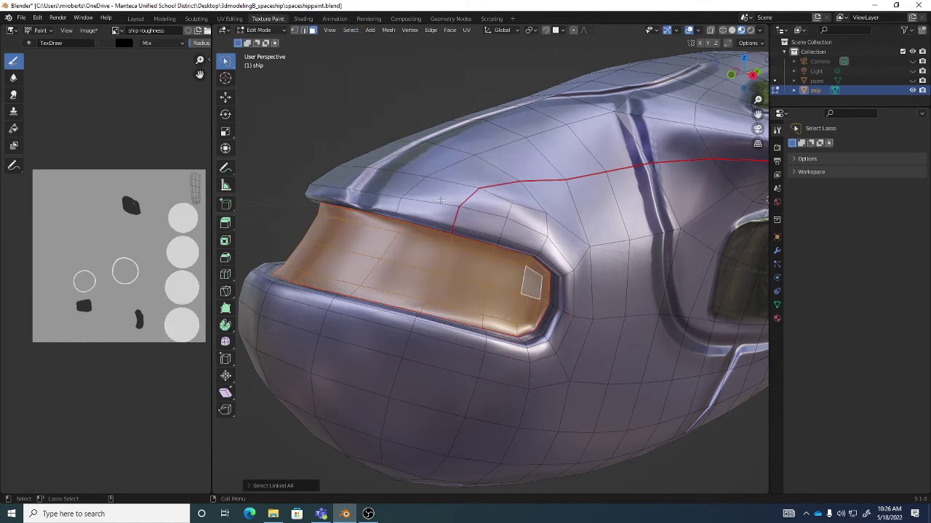
- Back in Texture Paint, mask painting to the selected windshield faces, fill them with near-black, and turn the mask off
{"action": "key", "text": "Tab"}
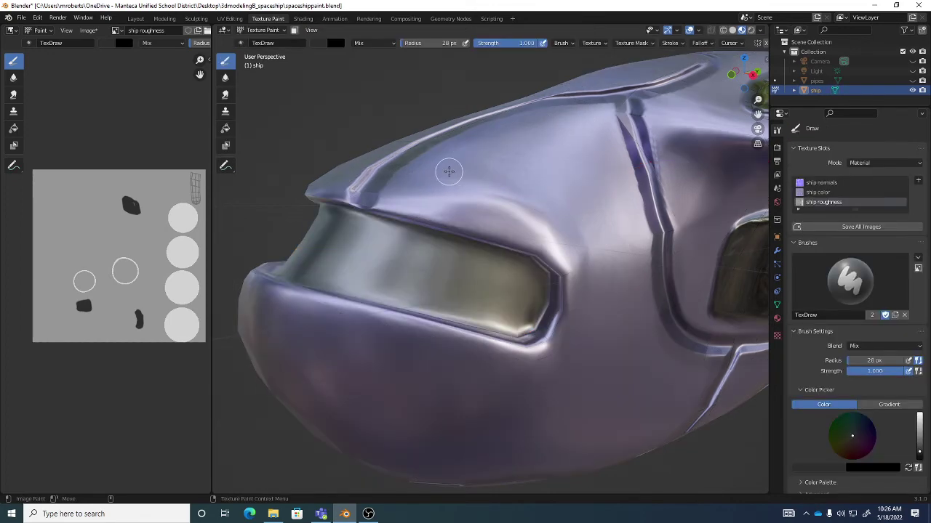
{"action": "left_click", "coordinate": [295, 31]}
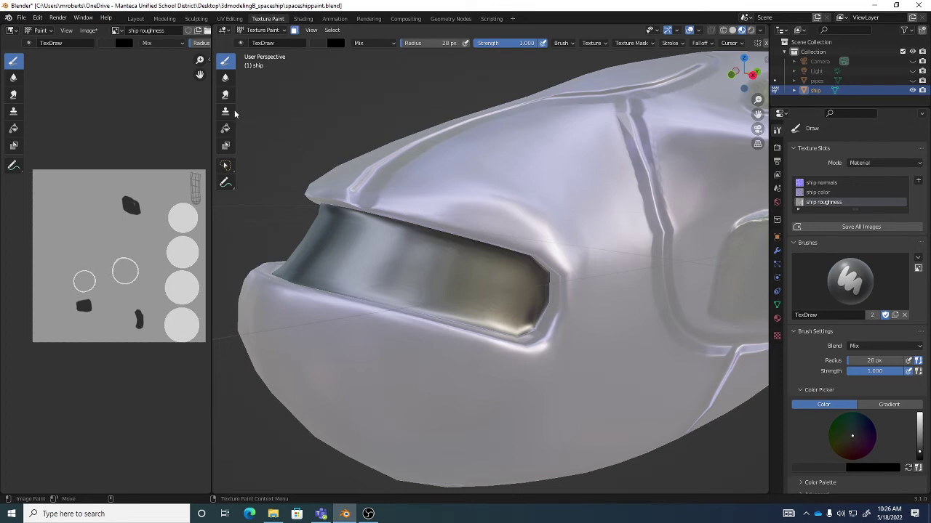
{"action": "left_click", "coordinate": [226, 128]}
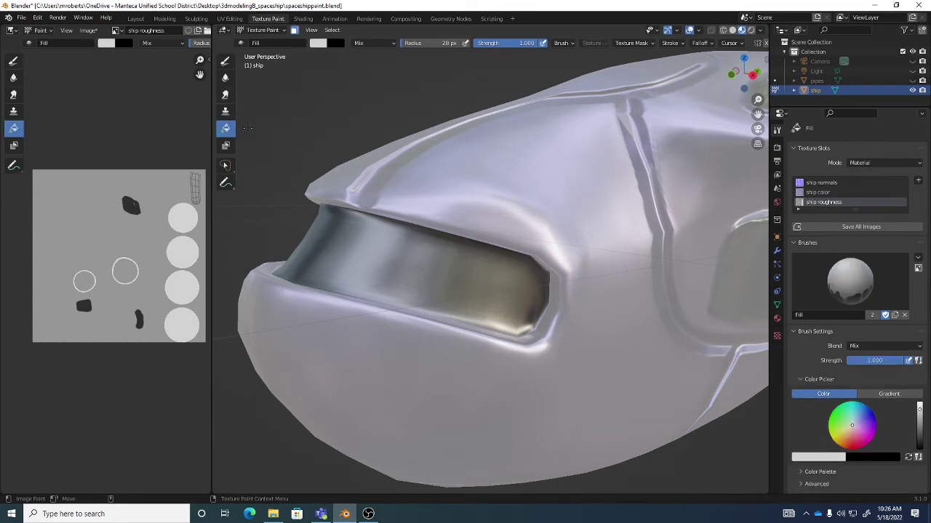
{"action": "left_click", "coordinate": [415, 264]}
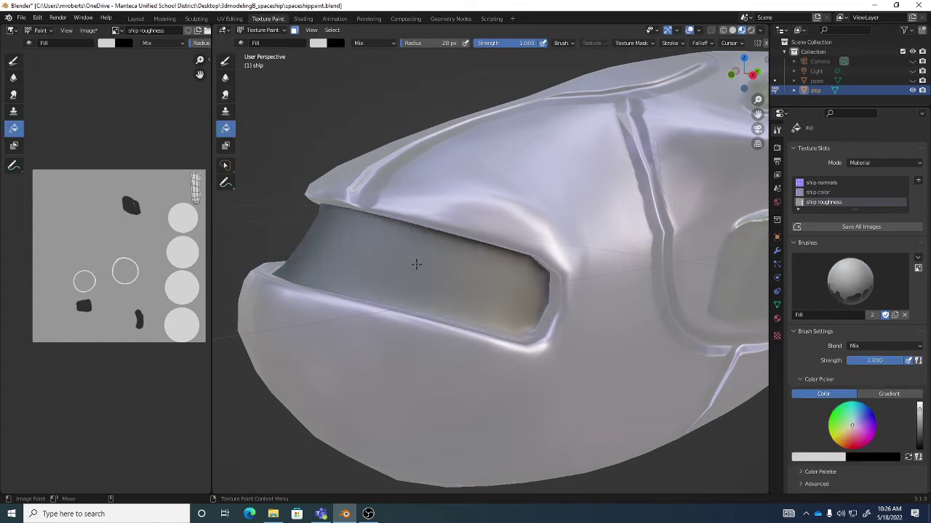
{"action": "left_click", "coordinate": [320, 44]}
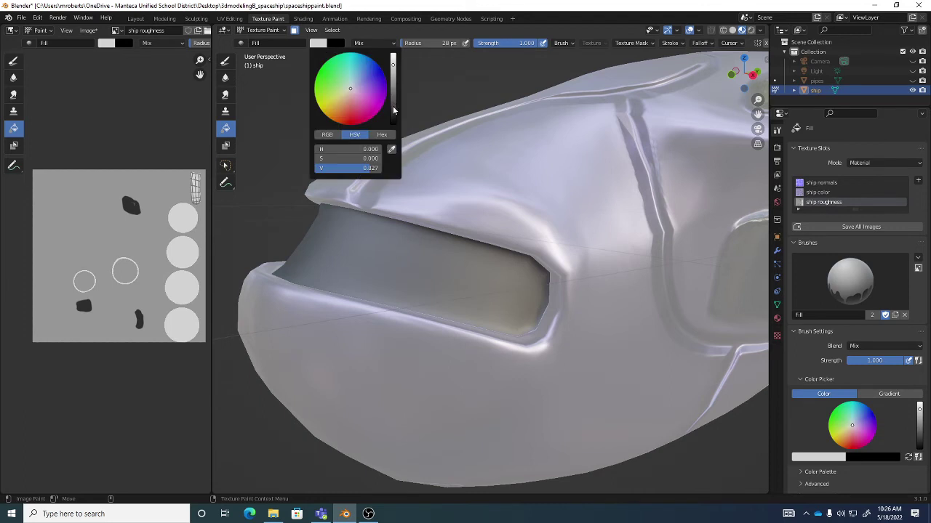
{"action": "left_click_drag", "start_coordinate": [393, 111], "coordinate": [393, 125]}
{"action": "left_click", "coordinate": [390, 267]}
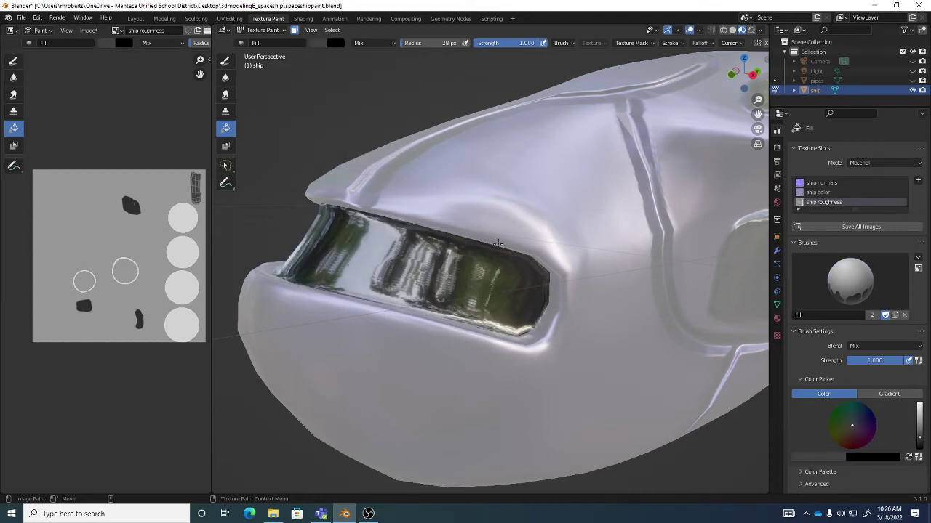
{"action": "left_click", "coordinate": [294, 30]}
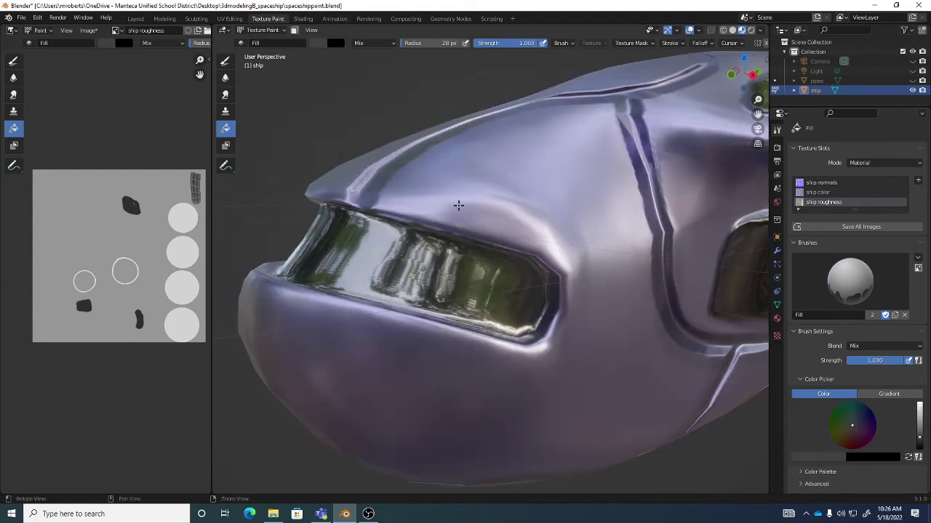
- Save the painted ship roughness image and the spaceshippaint.blend file
{"action": "scroll", "coordinate": [458, 205], "scroll_direction": "down", "scroll_amount": 5}
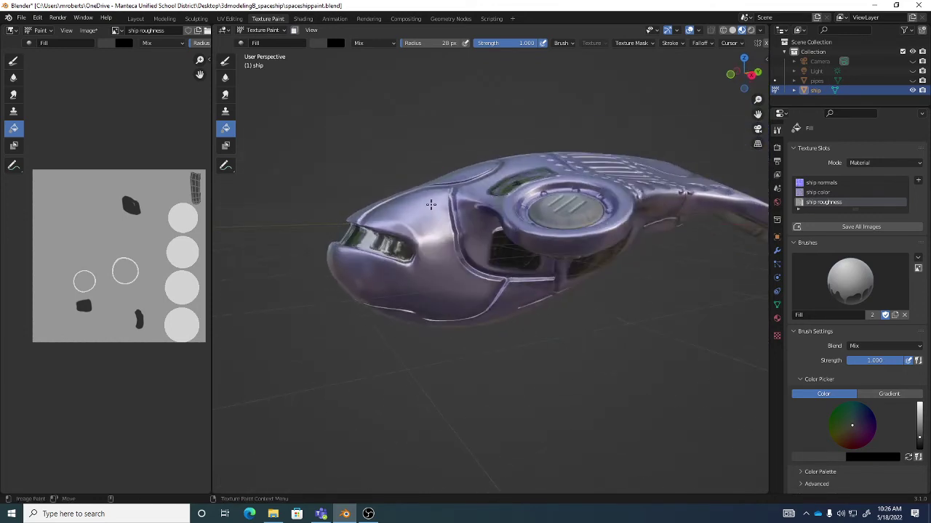
{"action": "left_click_drag", "start_coordinate": [439, 231], "coordinate": [583, 242]}
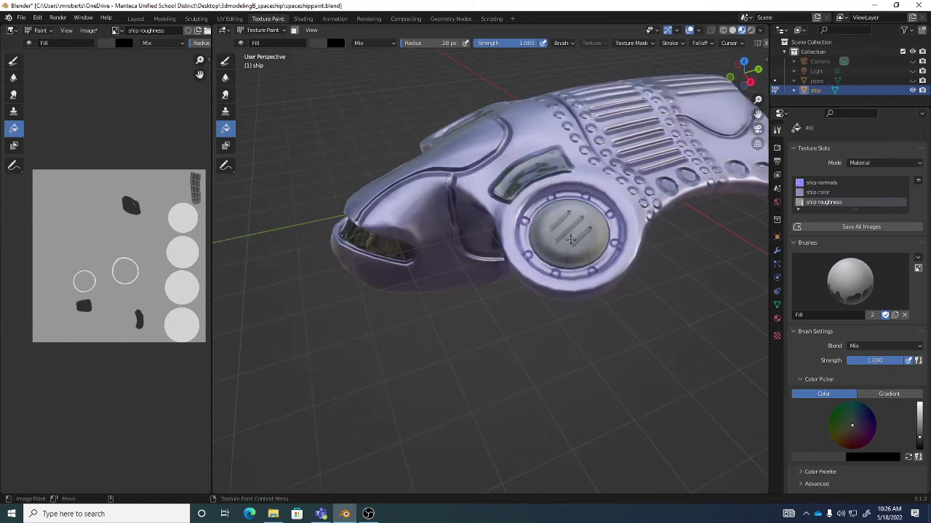
{"action": "left_click_drag", "start_coordinate": [552, 161], "coordinate": [551, 211]}
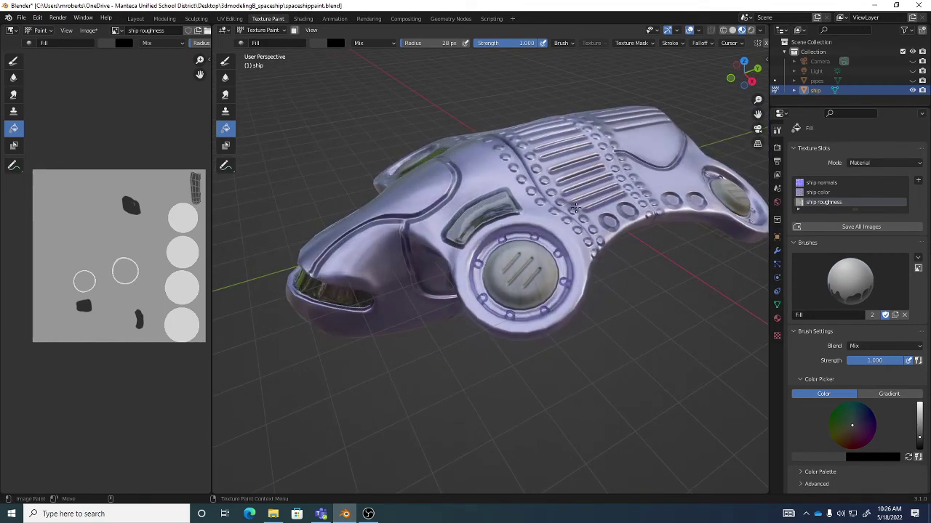
{"action": "mouse_move", "coordinate": [604, 205]}
{"action": "left_mouse_down"}
{"action": "mouse_move", "coordinate": [557, 234]}
{"action": "mouse_move", "coordinate": [443, 228]}
{"action": "left_mouse_up"}
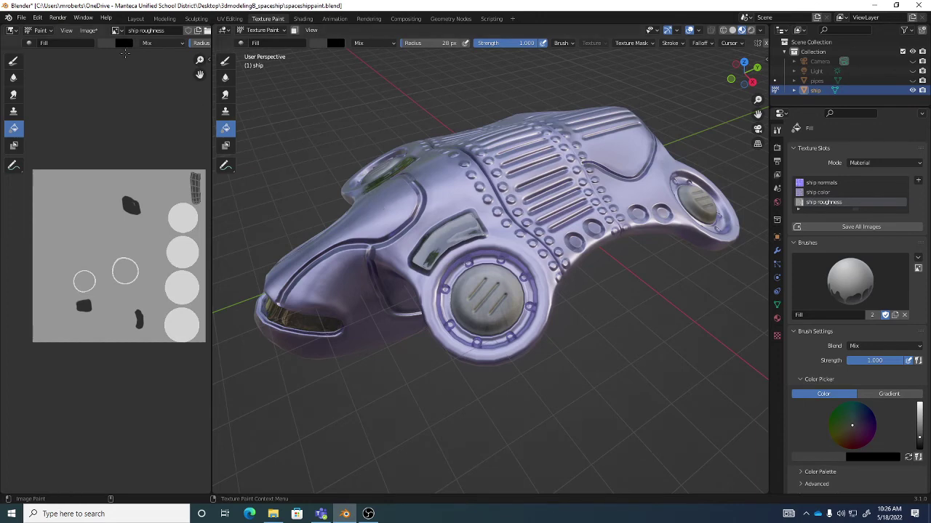
{"action": "left_click", "coordinate": [87, 30]}
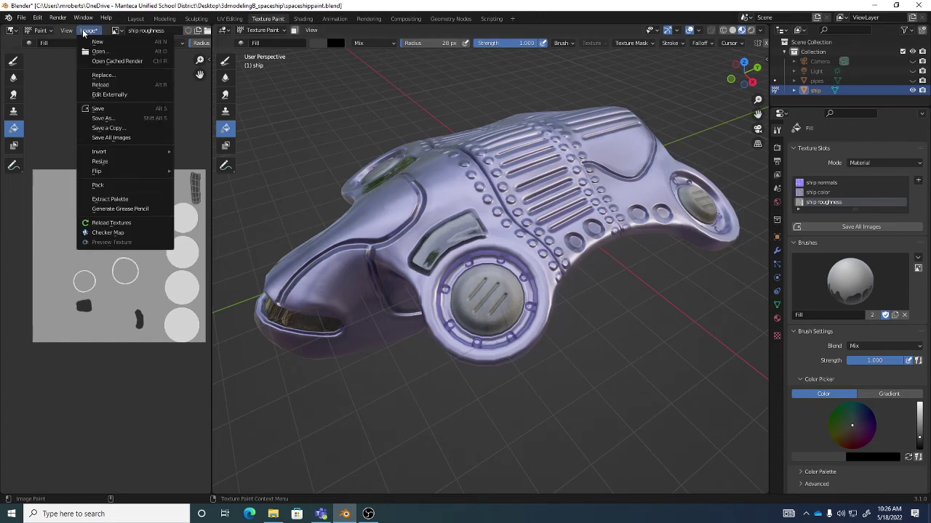
{"action": "left_click", "coordinate": [109, 109]}
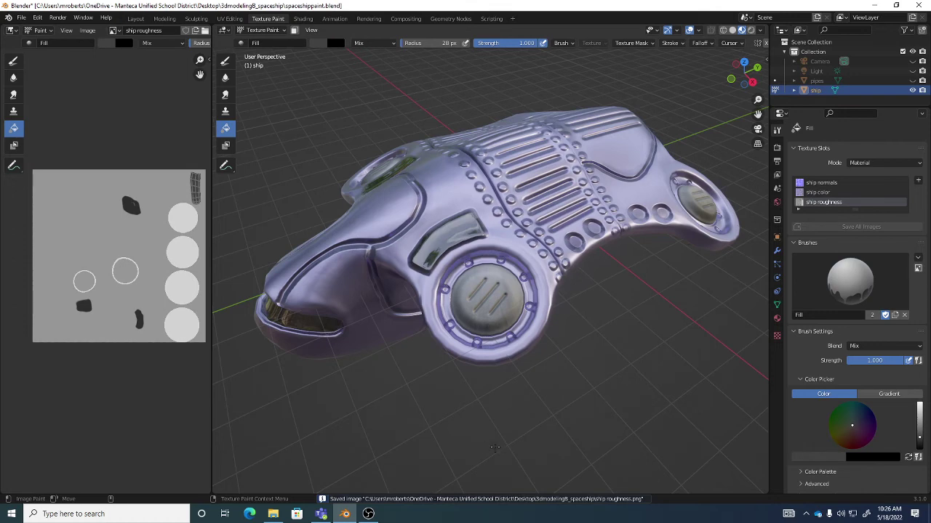
{"action": "left_click", "coordinate": [22, 17]}
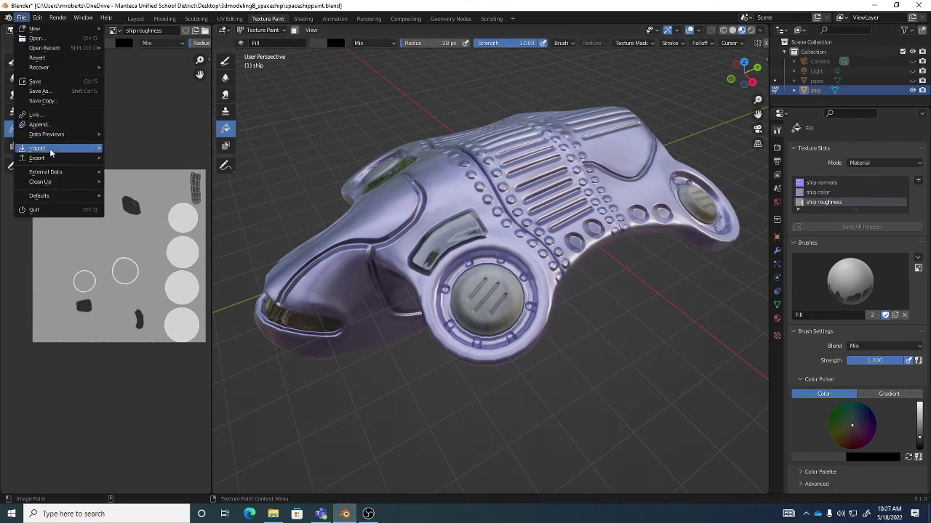
{"action": "mouse_move", "coordinate": [73, 171]}
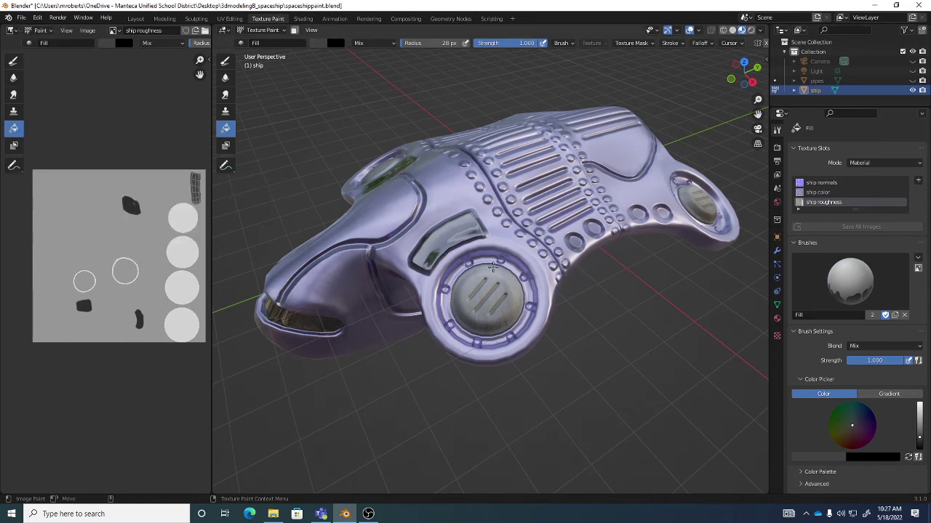
{"action": "key", "text": "ctrl+s"}
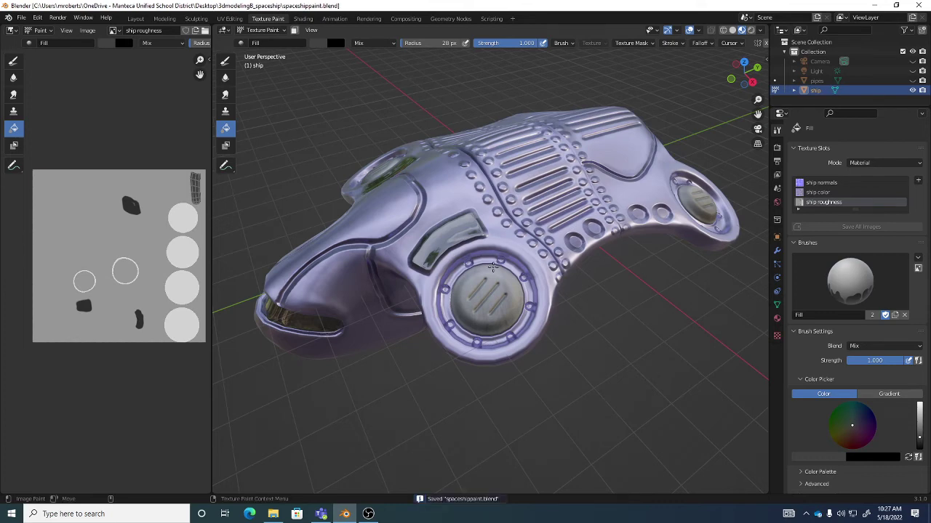
- Review the ship color, ship normals and ship roughness textures and the list of available images
{"action": "left_click_drag", "start_coordinate": [512, 283], "coordinate": [565, 324]}
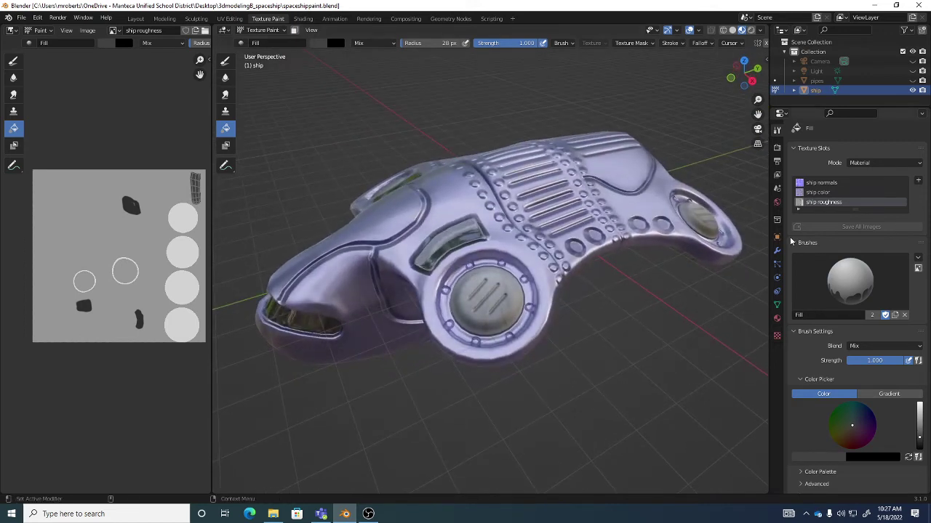
{"action": "left_click", "coordinate": [820, 193]}
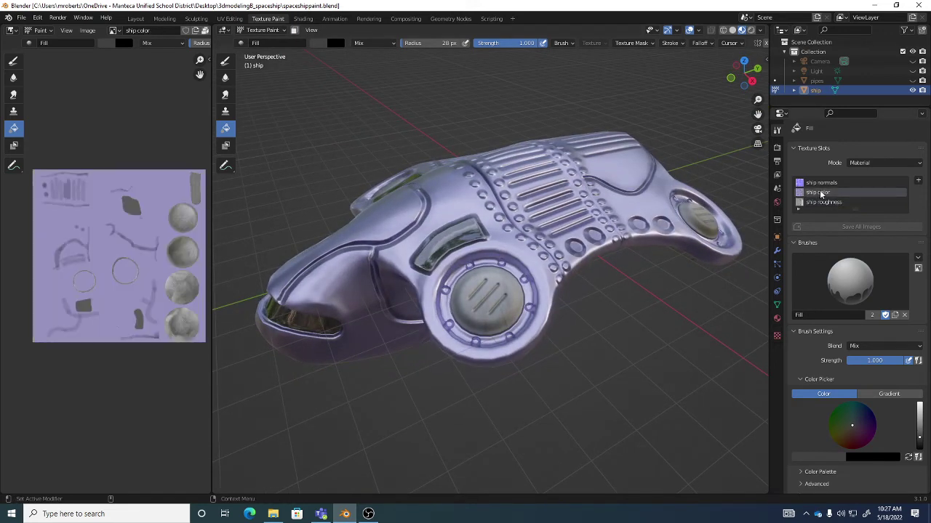
{"action": "left_click", "coordinate": [824, 183]}
{"action": "left_click", "coordinate": [824, 193]}
{"action": "left_click", "coordinate": [826, 202]}
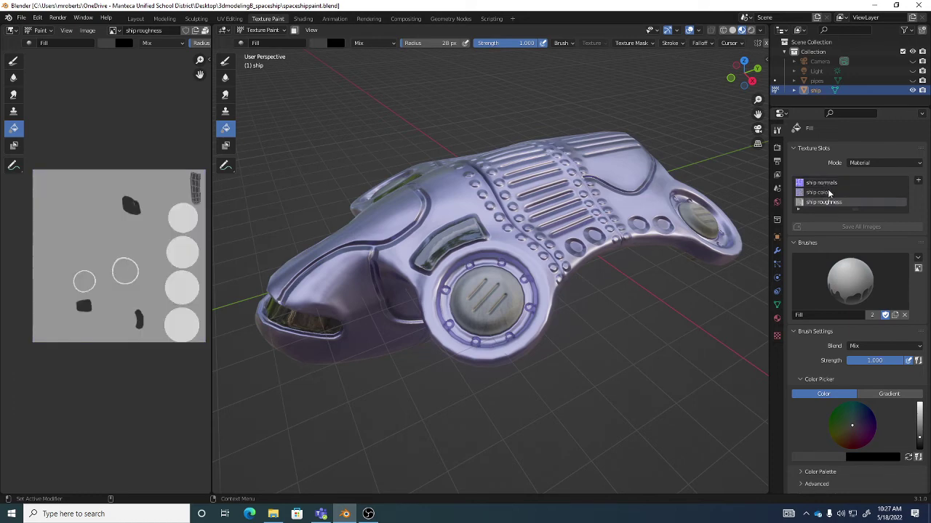
{"action": "left_click", "coordinate": [114, 30]}
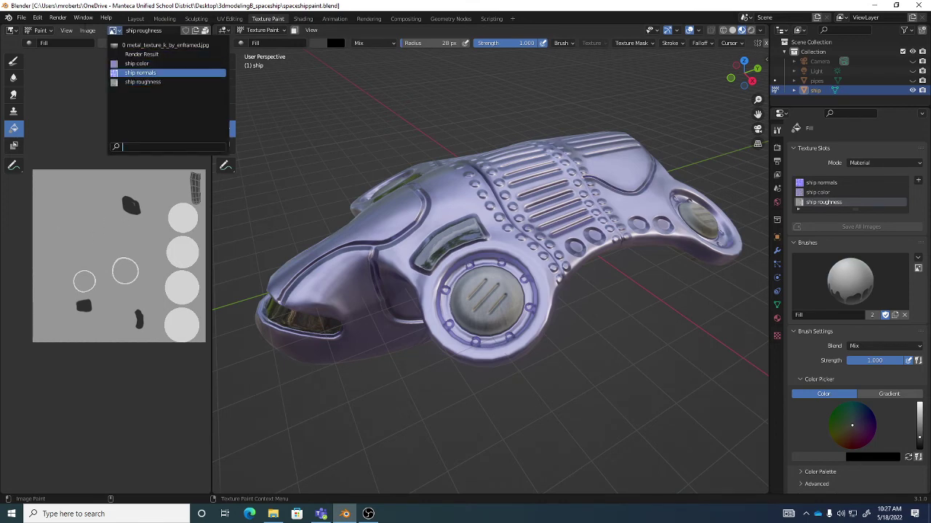
{"action": "left_click", "coordinate": [87, 31]}
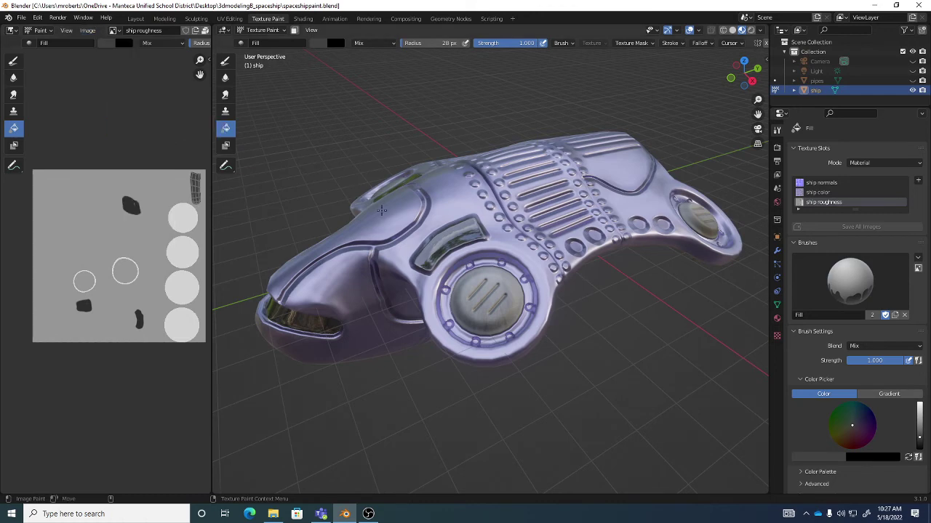
- Set the ship material's Specular value to 0.421
{"action": "left_click_drag", "start_coordinate": [469, 233], "coordinate": [530, 251]}
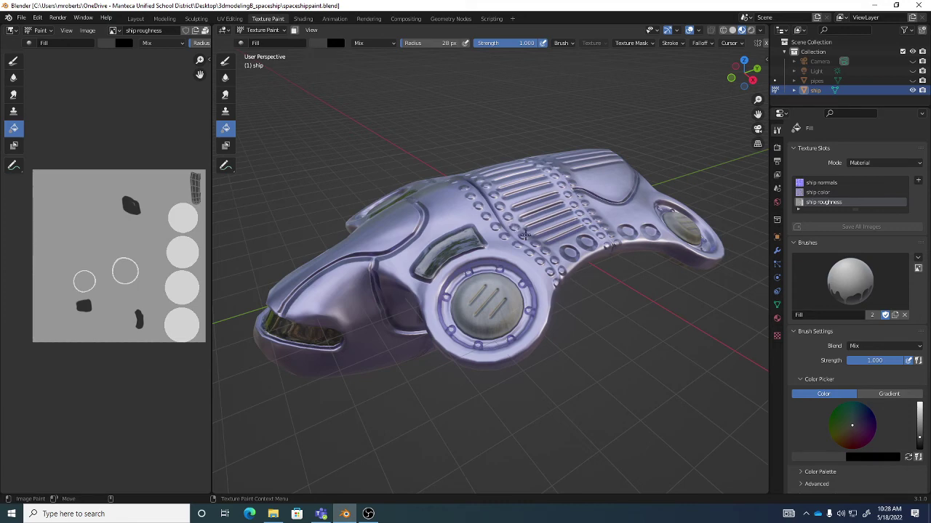
{"action": "left_click_drag", "start_coordinate": [523, 235], "coordinate": [515, 211]}
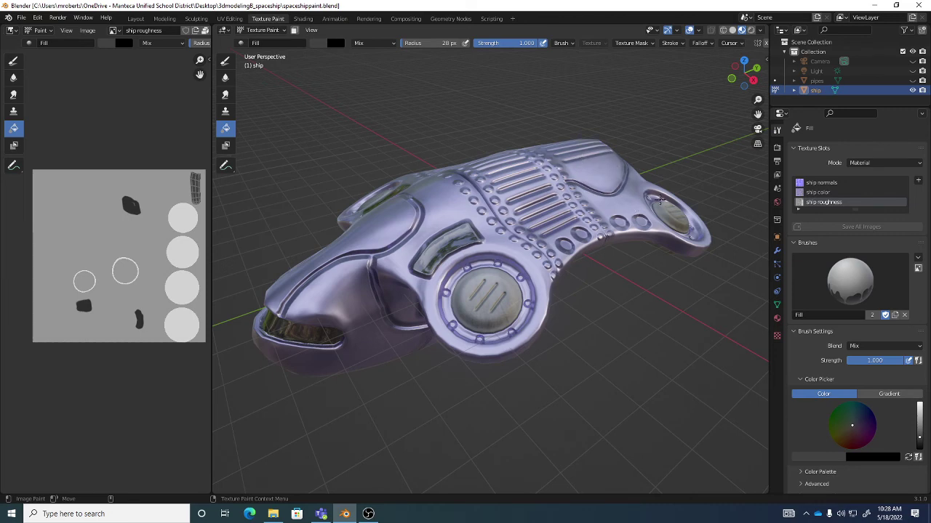
{"action": "left_click", "coordinate": [776, 318]}
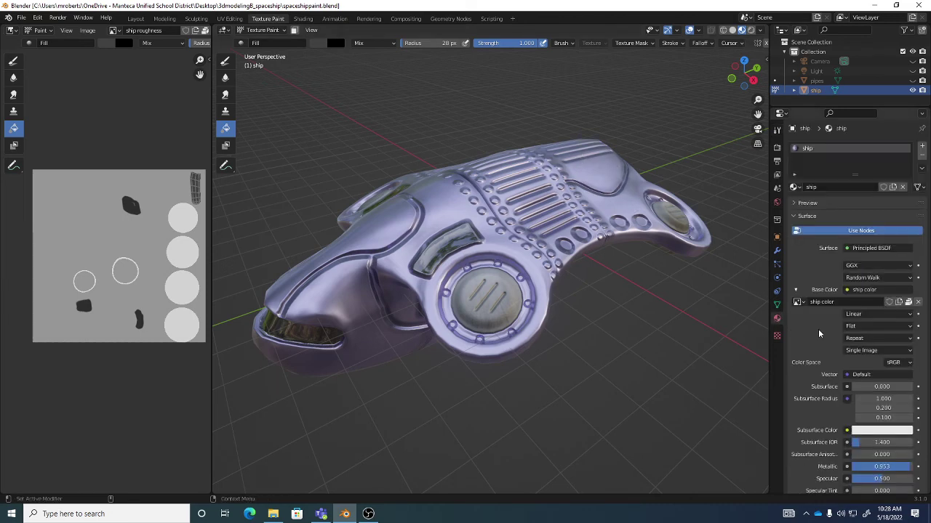
{"action": "scroll", "coordinate": [818, 329], "scroll_direction": "down", "scroll_amount": 10}
{"action": "scroll", "coordinate": [842, 349], "scroll_direction": "down", "scroll_amount": 2}
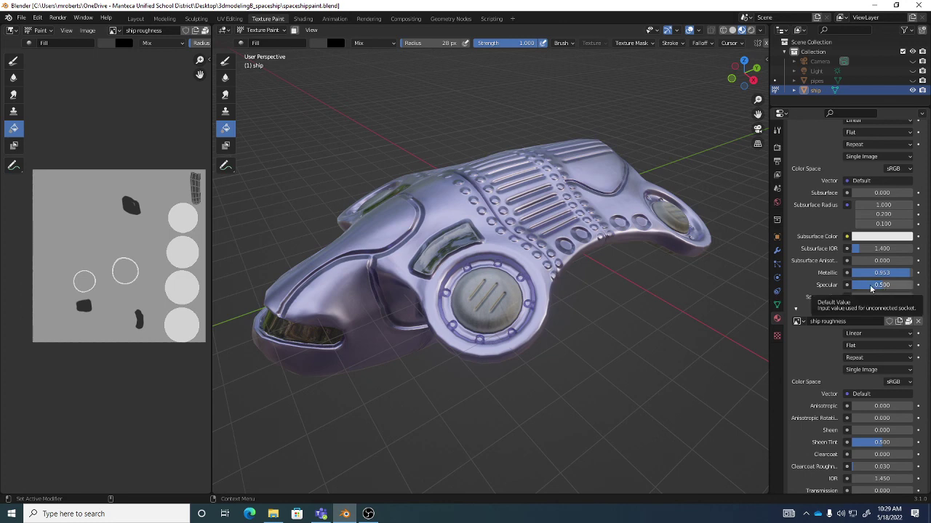
{"action": "left_click_drag", "start_coordinate": [870, 288], "coordinate": [861, 289]}
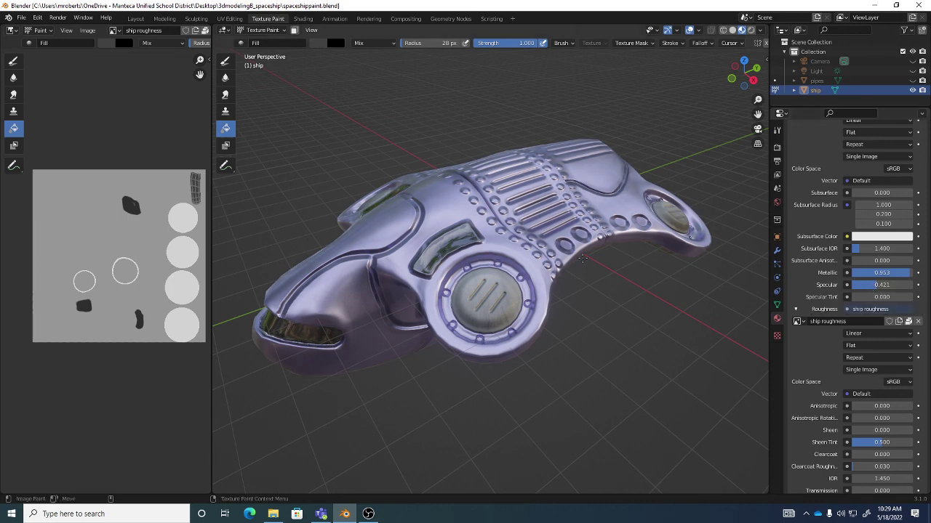
- Save the blend file with the adjusted ship material and switch to OBS
{"action": "mouse_move", "coordinate": [578, 272]}
{"action": "left_mouse_down"}
{"action": "mouse_move", "coordinate": [538, 269]}
{"action": "mouse_move", "coordinate": [566, 265]}
{"action": "left_mouse_up"}
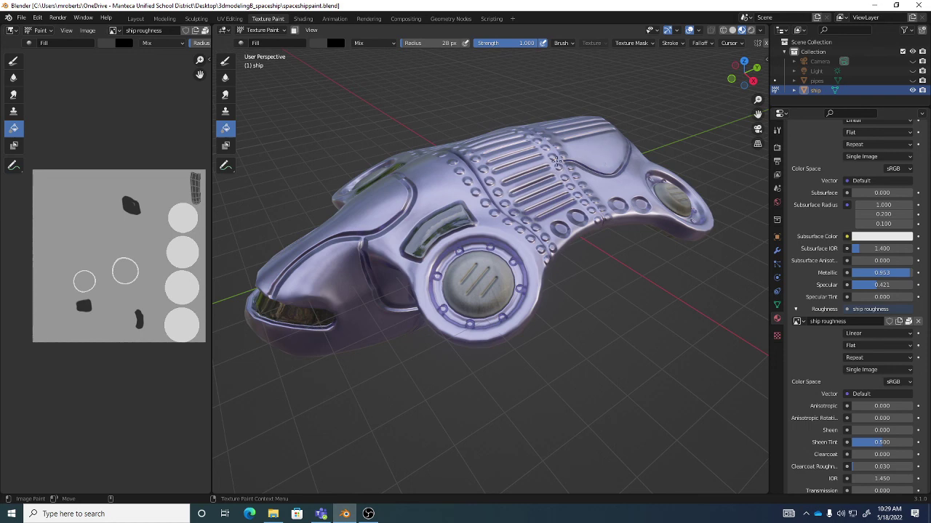
{"action": "left_click_drag", "start_coordinate": [581, 201], "coordinate": [589, 211]}
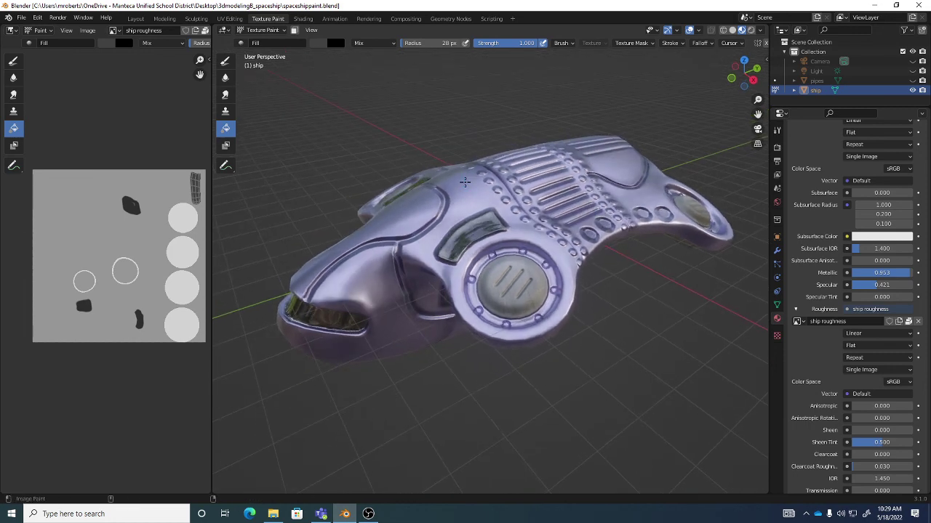
{"action": "key", "text": "ctrl+s"}
{"action": "left_click", "coordinate": [370, 514]}
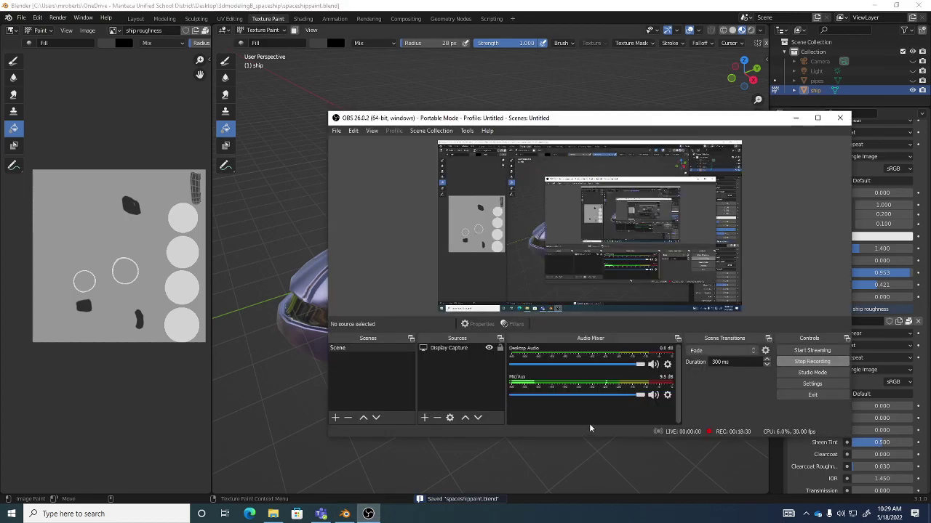